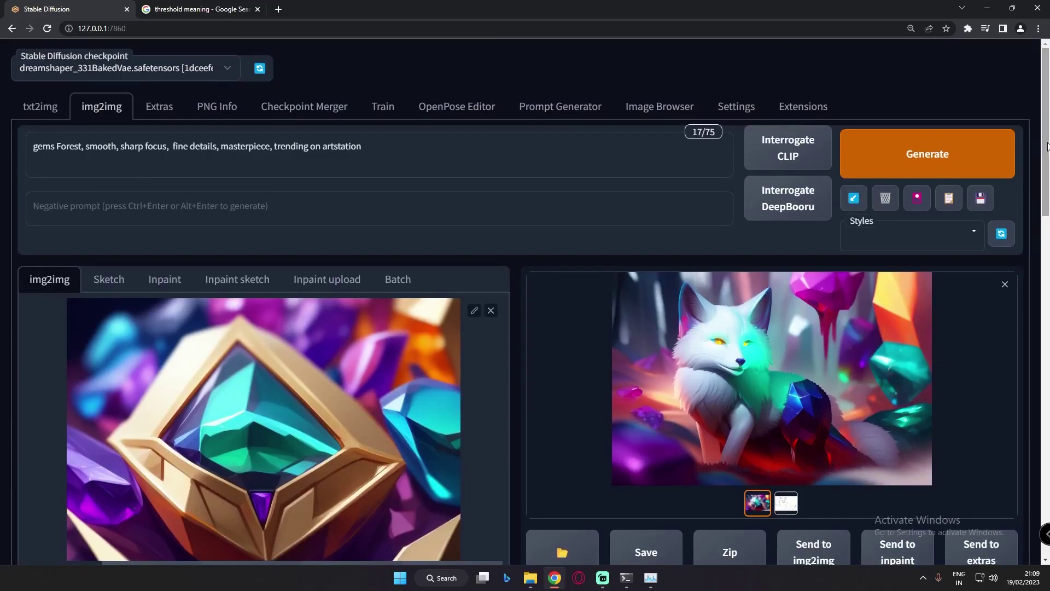
# - Scroll down to the ControlNet panel holding the white fox image and its canny settings
pyautogui.scroll(-2, 1039, 175)
pyautogui.moveTo(1040, 183); pyautogui.dragTo(1025, 329)
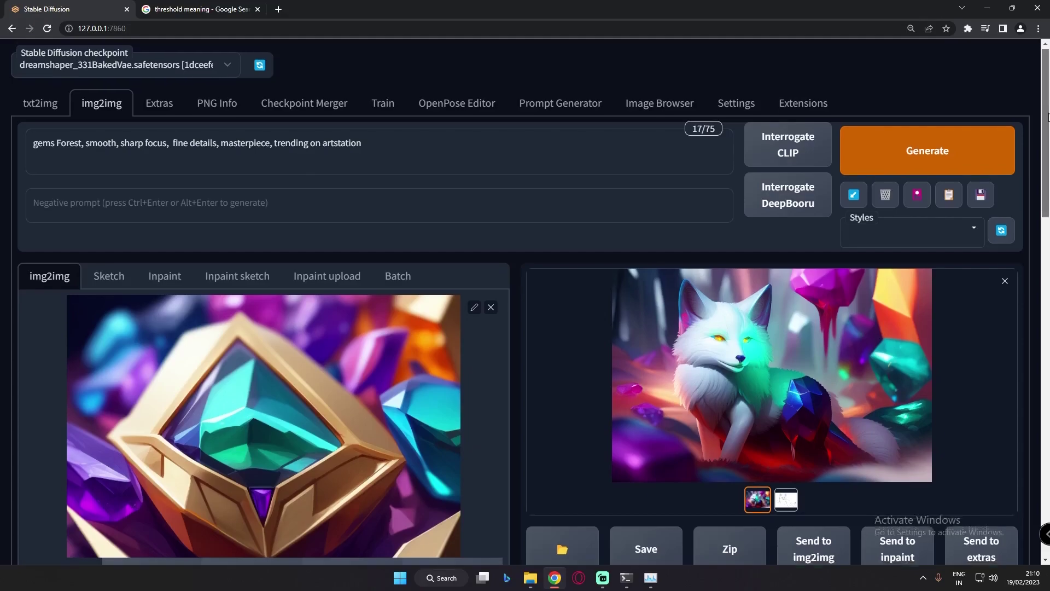
pyautogui.scroll(-8, 1021, 262)
pyautogui.scroll(-7, 1022, 263)
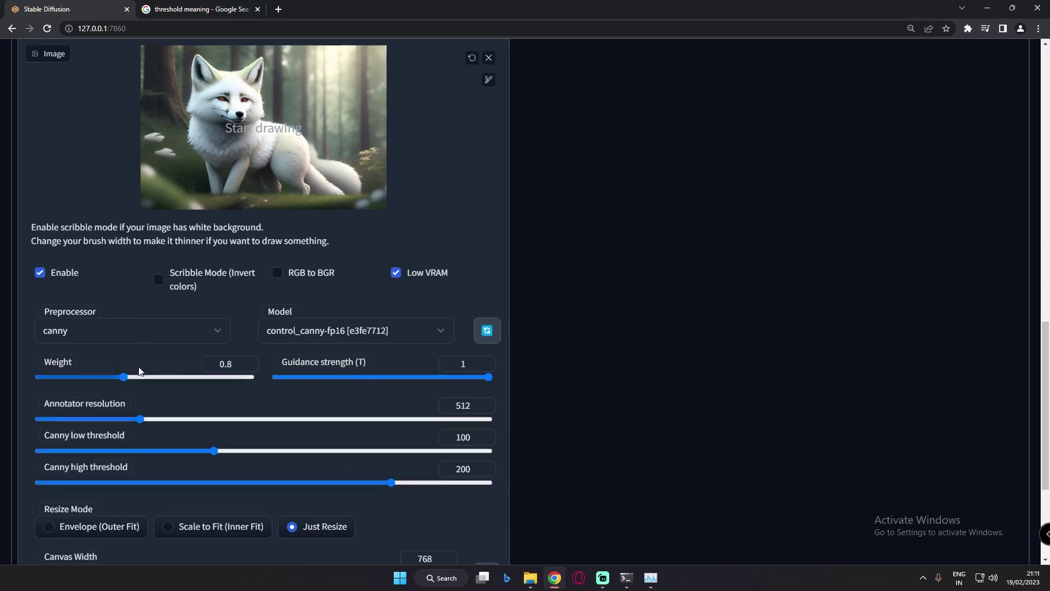
# - Try the depth and depth_leres options in the ControlNet Preprocessor list
pyautogui.click(121, 334)
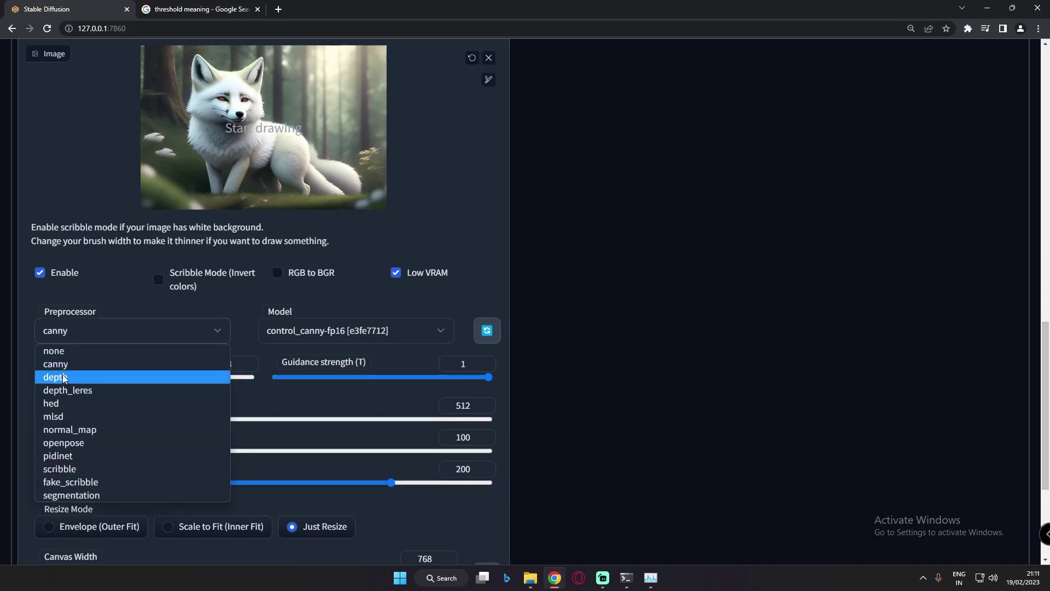
pyautogui.click(212, 301)
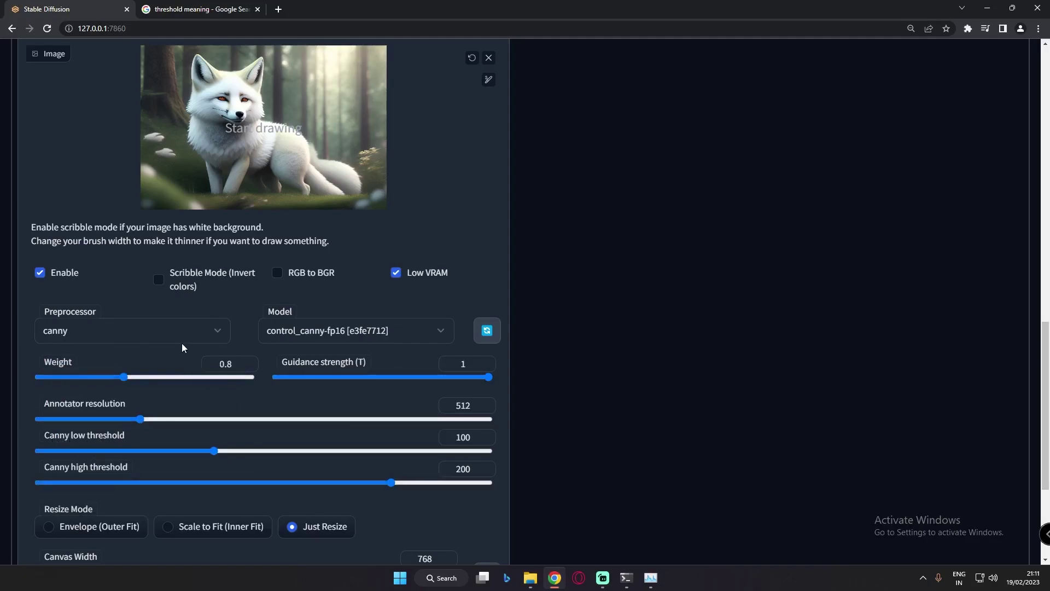
pyautogui.click(193, 333)
pyautogui.press('Escape')
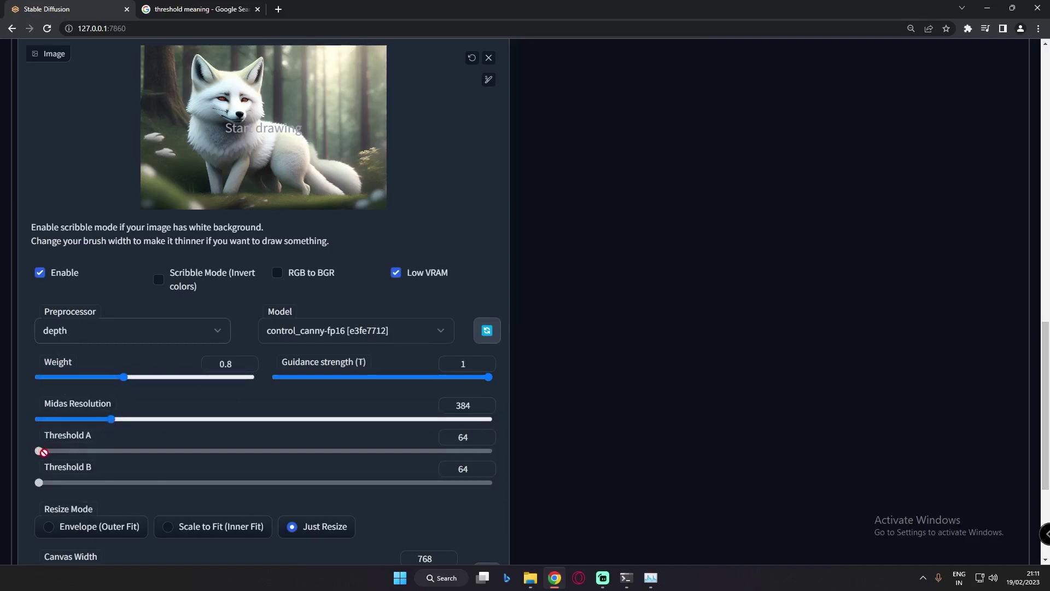
pyautogui.press('Down')
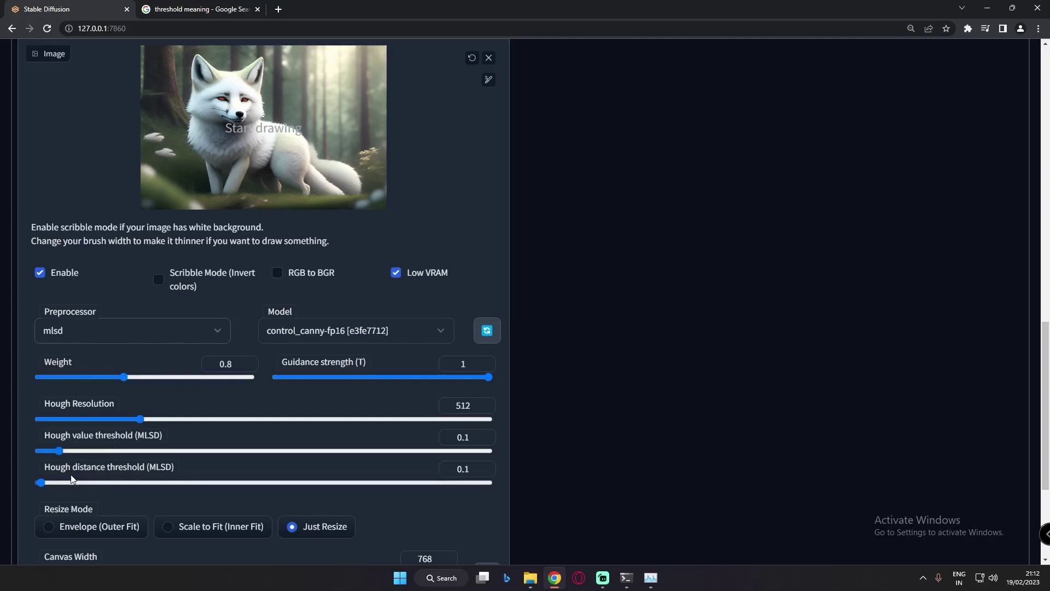
# - Compare normal_map and depth_leres, then return the preprocessor to canny with weight 1
pyautogui.click(214, 337)
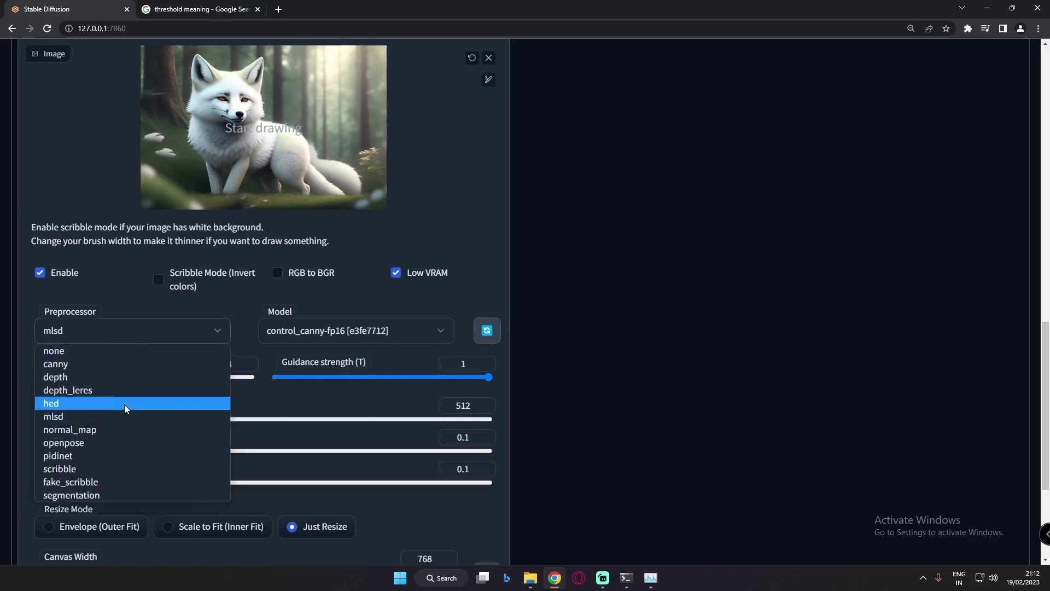
pyautogui.click(90, 430)
pyautogui.press('c')
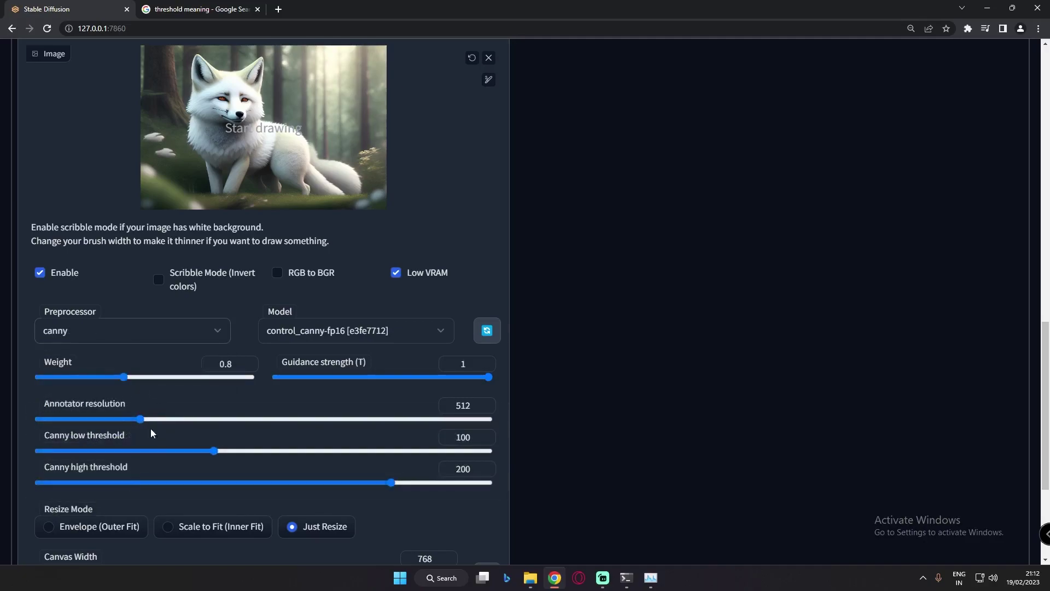
pyautogui.click(206, 330)
pyautogui.click(89, 390)
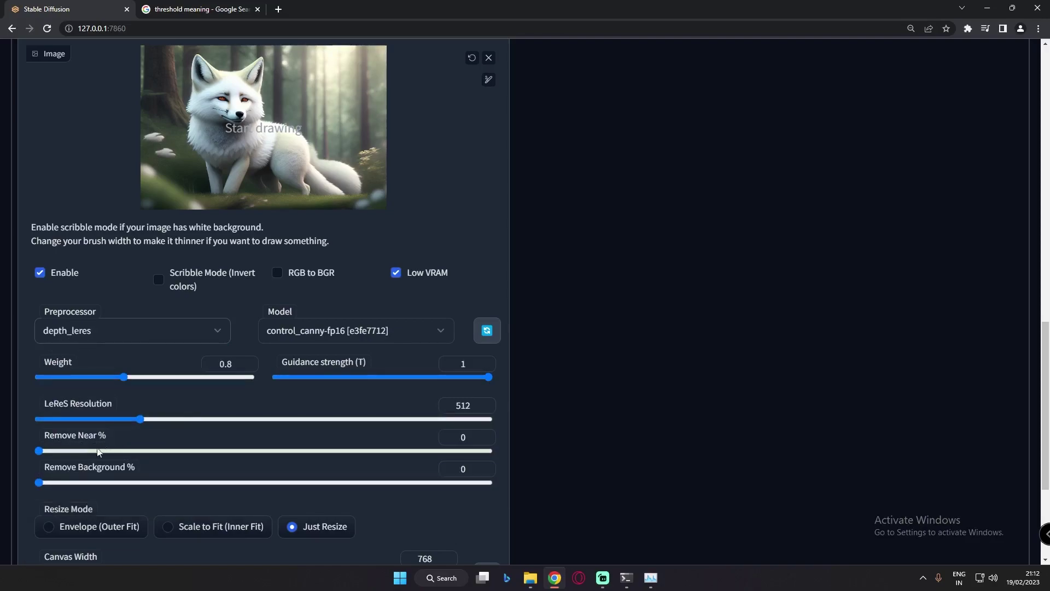
pyautogui.click(221, 330)
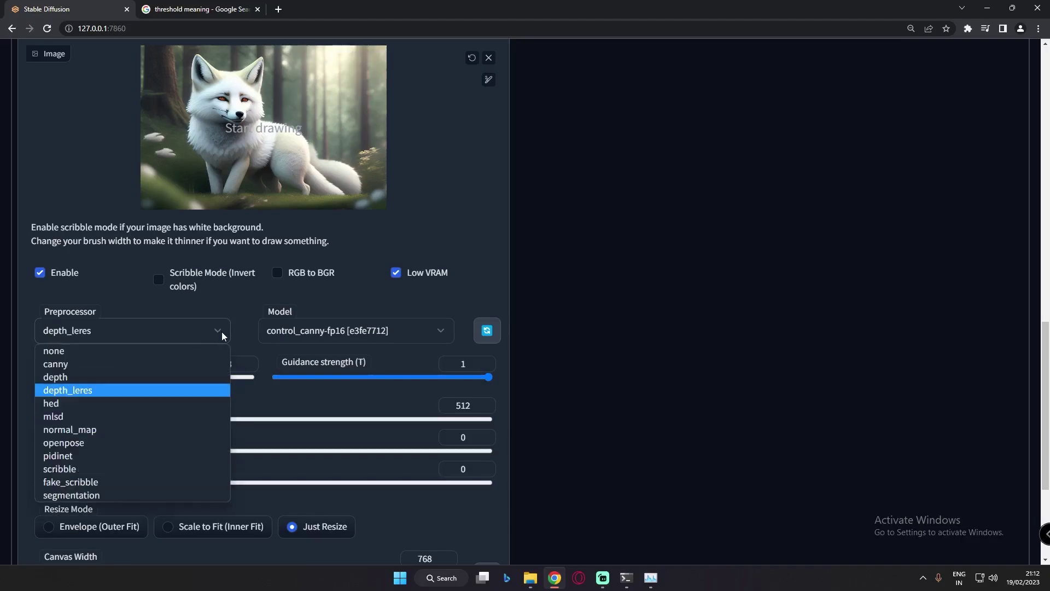
pyautogui.click(87, 363)
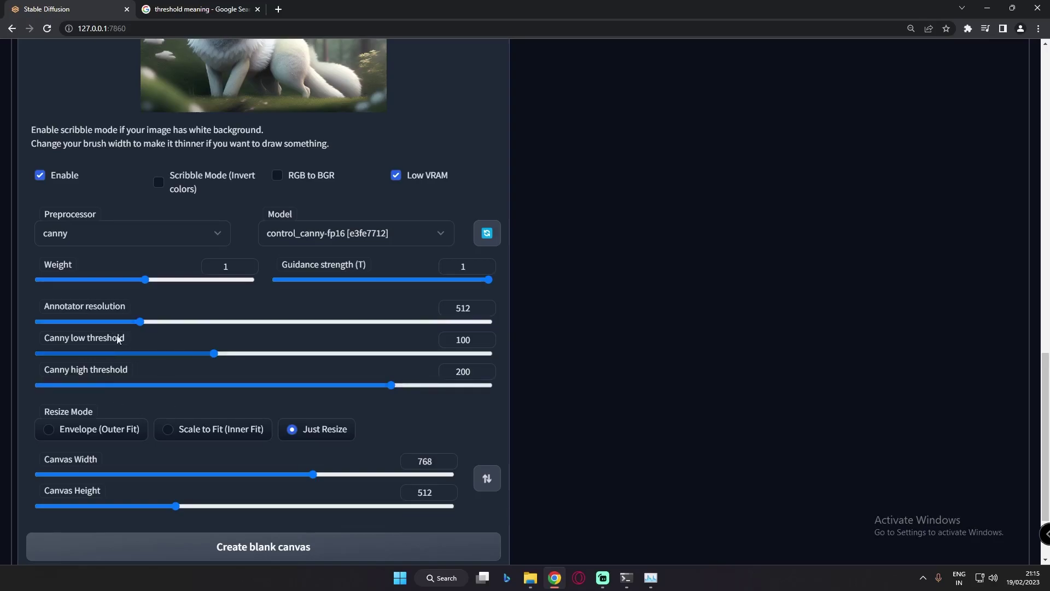
# - Inspect the new canny edge map enlarged and the coloured fox result, then return to ControlNet
pyautogui.scroll(15, 980, 376)
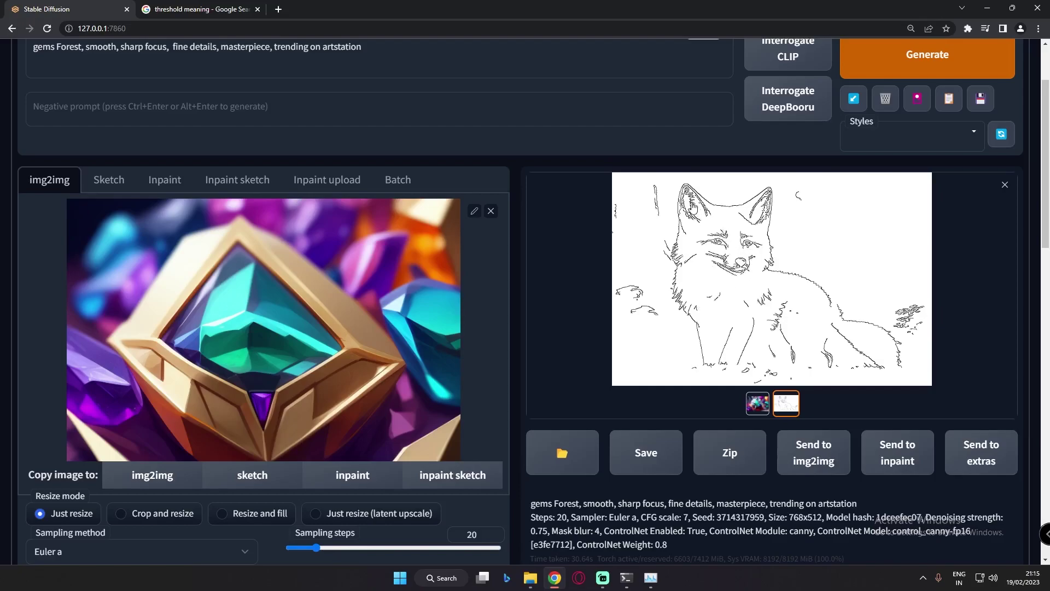
pyautogui.scroll(-15, 1025, 438)
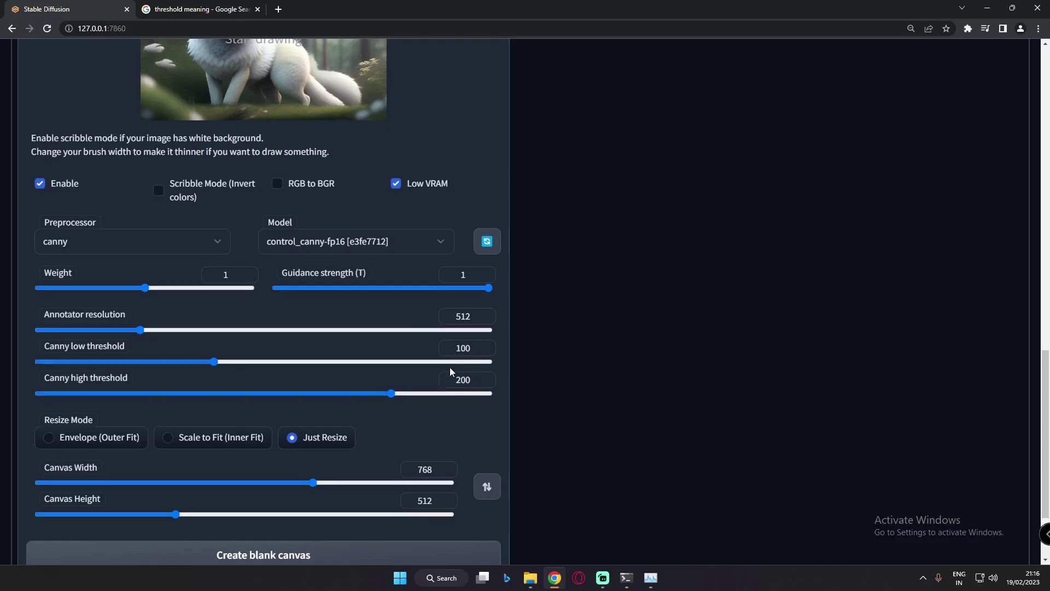
pyautogui.scroll(15, 849, 411)
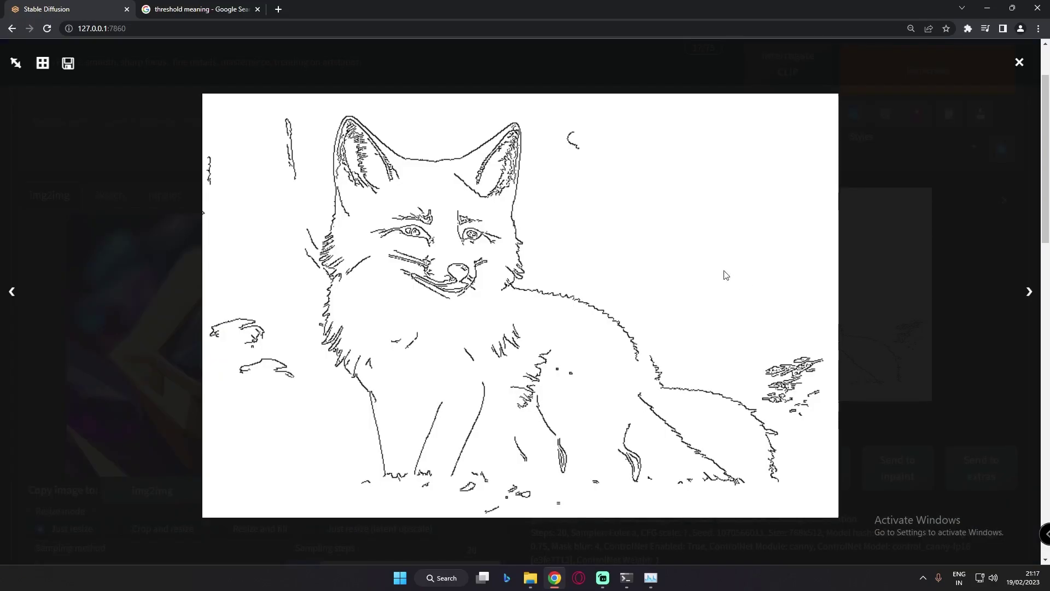
pyautogui.click(750, 282)
pyautogui.click(983, 334)
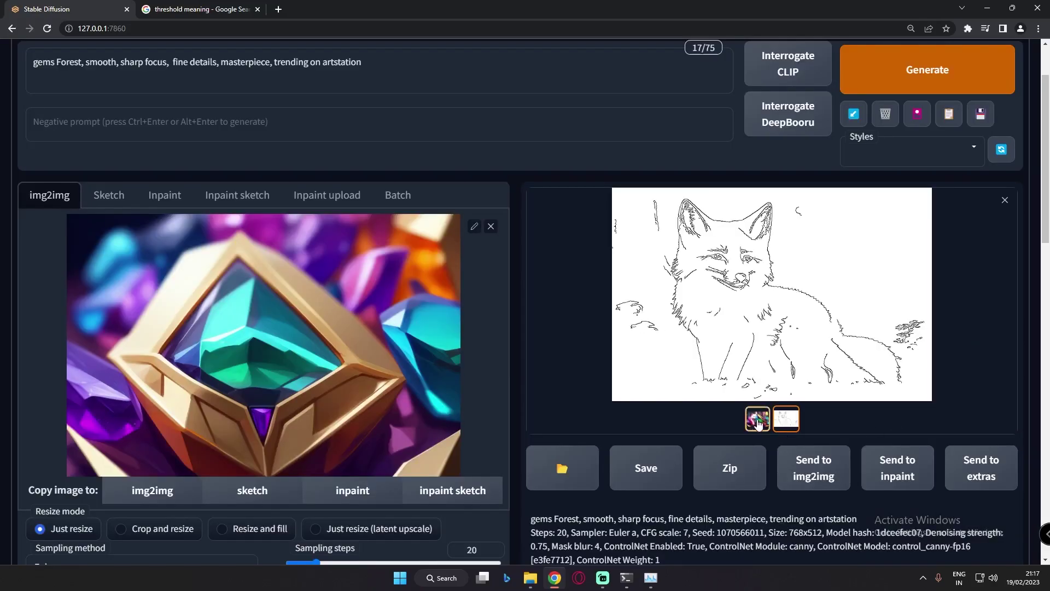
pyautogui.click(758, 421)
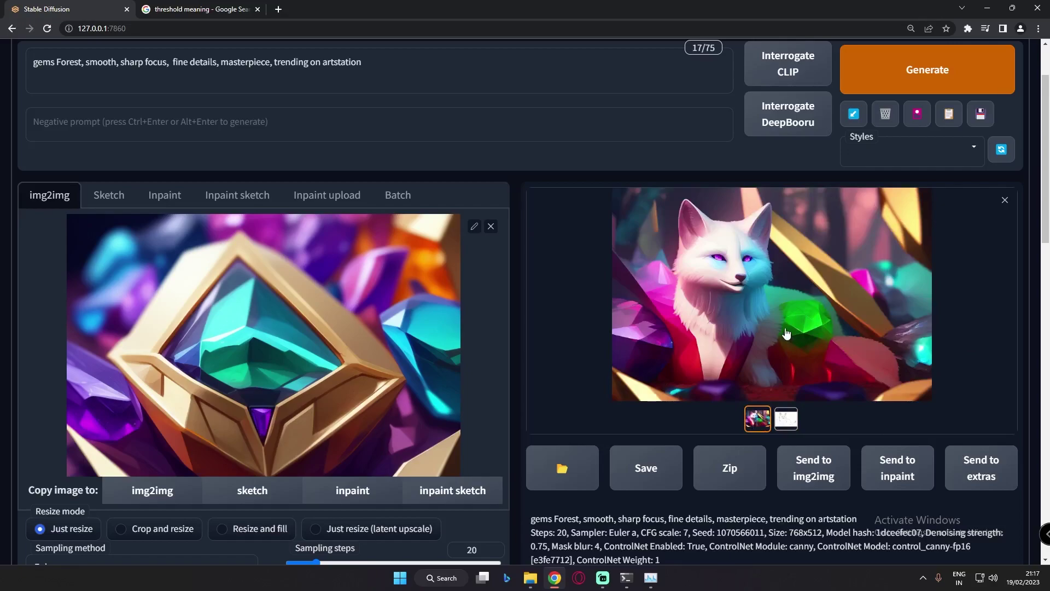
pyautogui.scroll(-12, 1020, 330)
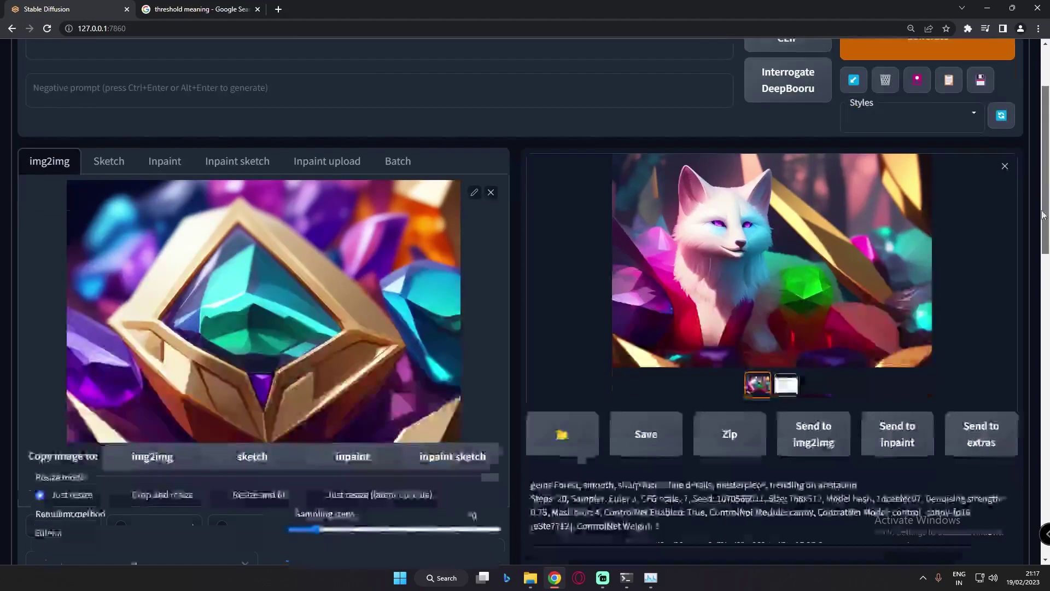
pyautogui.scroll(-2, 1001, 410)
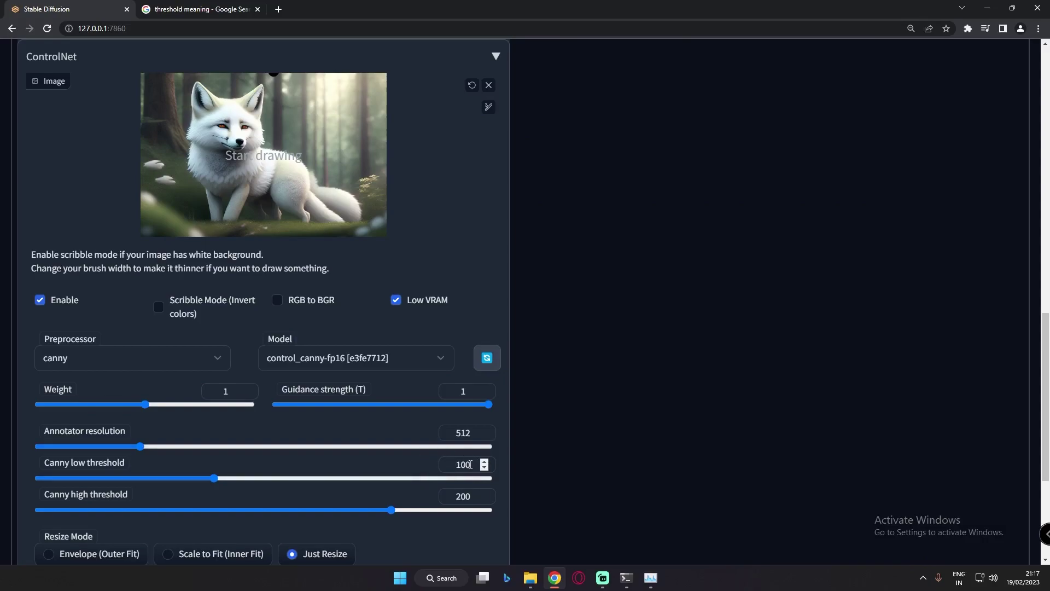
# - Set the Canny low threshold to 50 and review the resulting edge map and fox image
pyautogui.doubleClick(463, 464)
pyautogui.write('50')
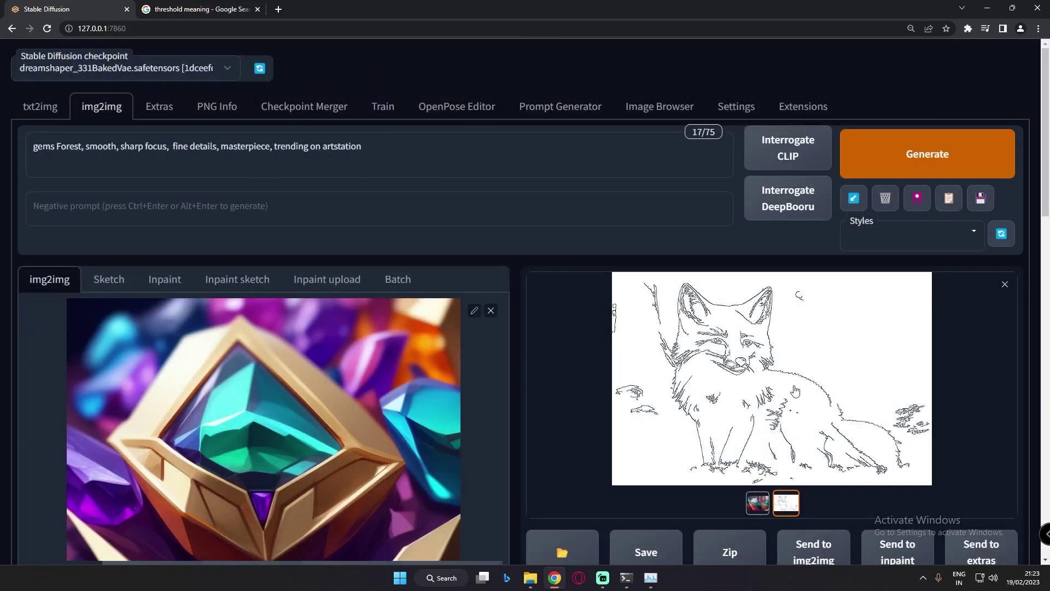
pyautogui.click(779, 361)
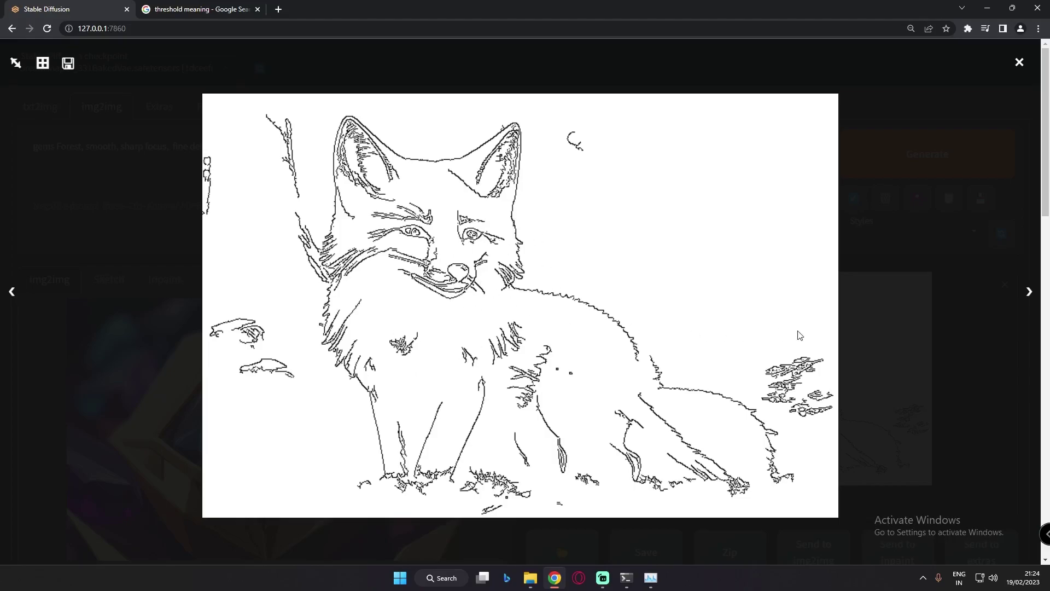
pyautogui.click(1024, 343)
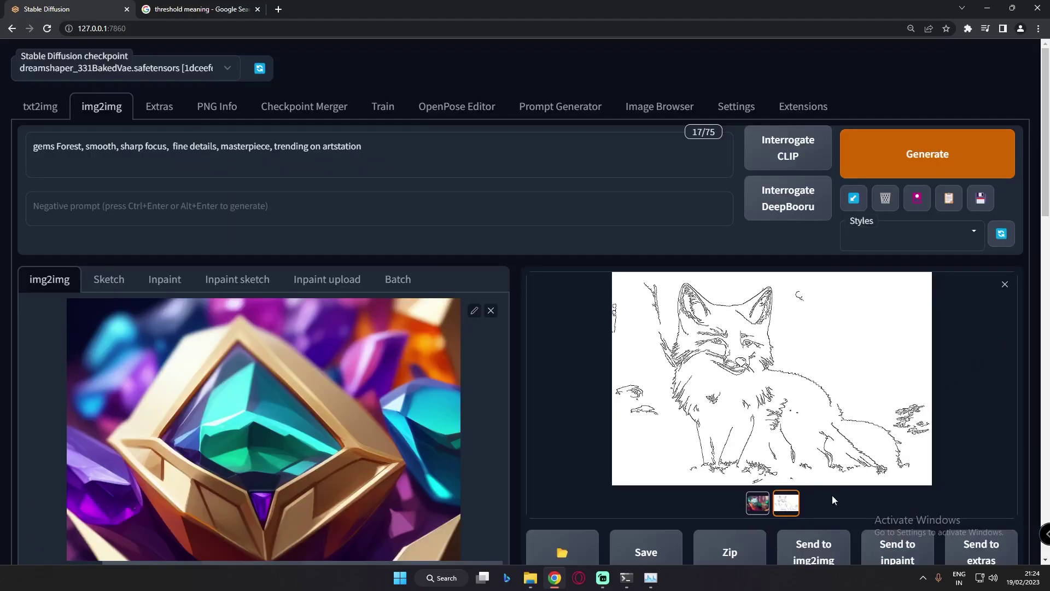
pyautogui.click(758, 502)
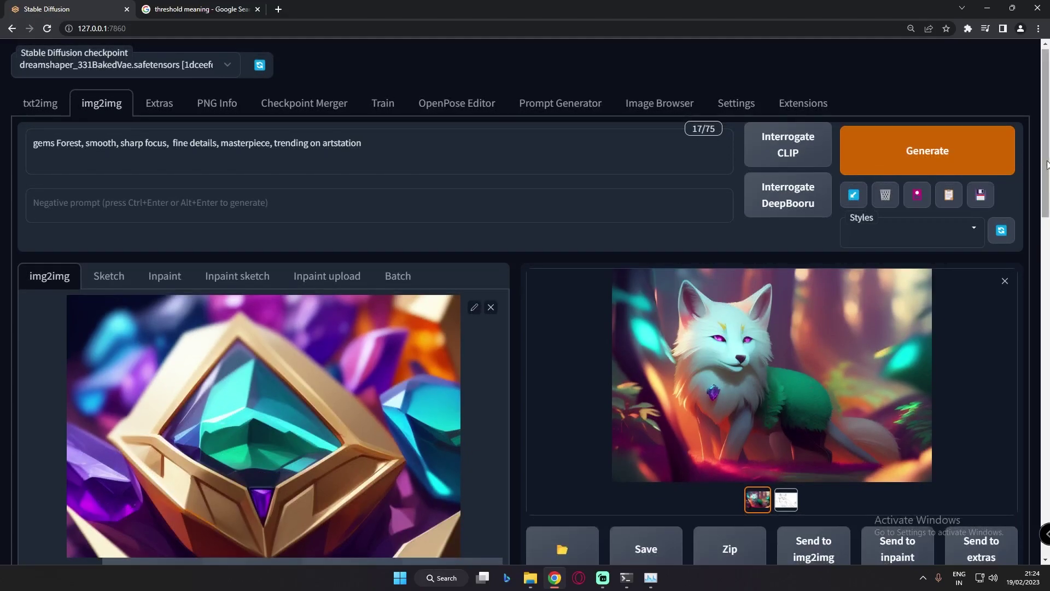
# - Lower the Canny low threshold to 1, check the current edge map, and generate again
pyautogui.scroll(-12, 751, 387)
pyautogui.scroll(-4, 1025, 387)
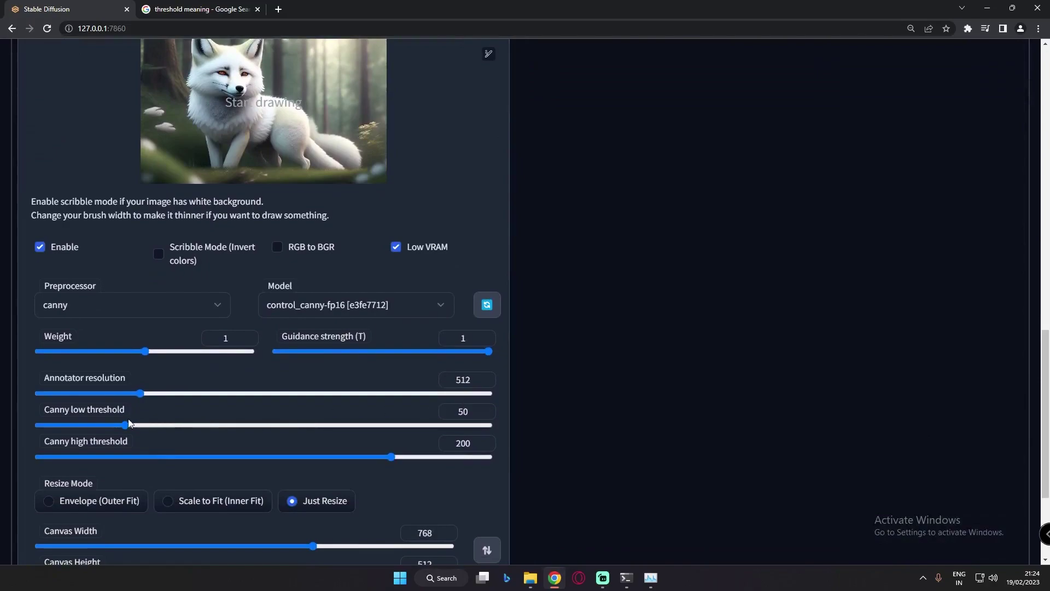
pyautogui.moveTo(125, 424); pyautogui.dragTo(16, 431)
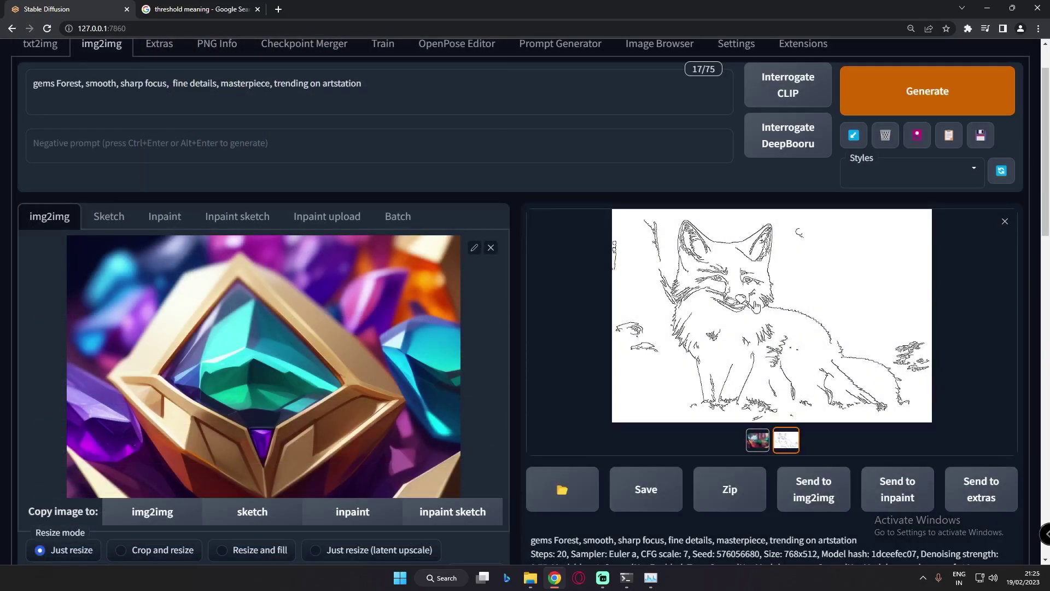
pyautogui.click(788, 319)
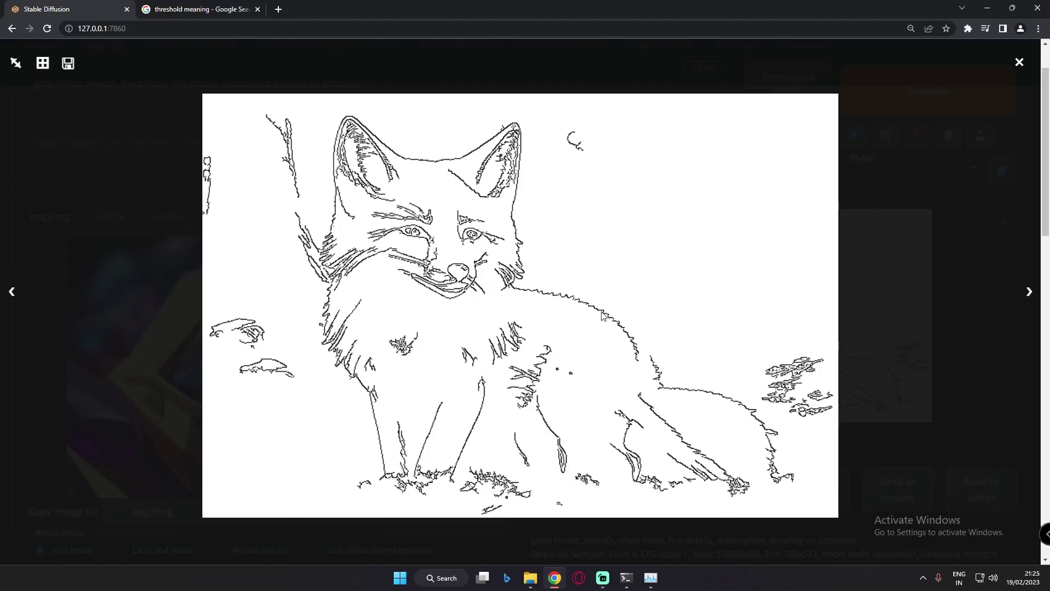
pyautogui.click(924, 328)
pyautogui.click(905, 93)
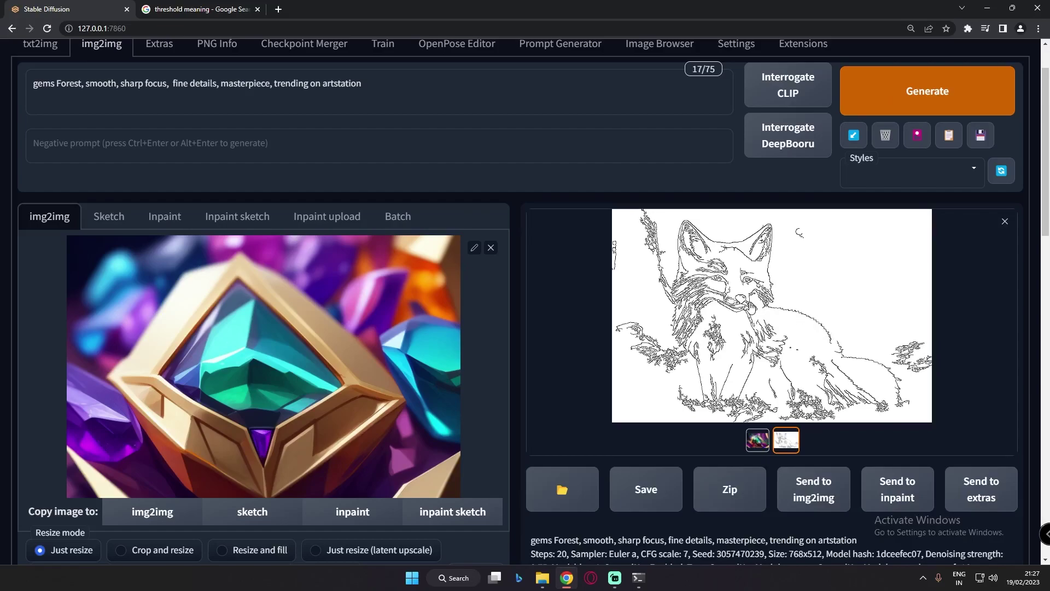
# - Enlarge and review the dense edge map and crystal fox from Canny thresholds 1 and 200
pyautogui.click(736, 305)
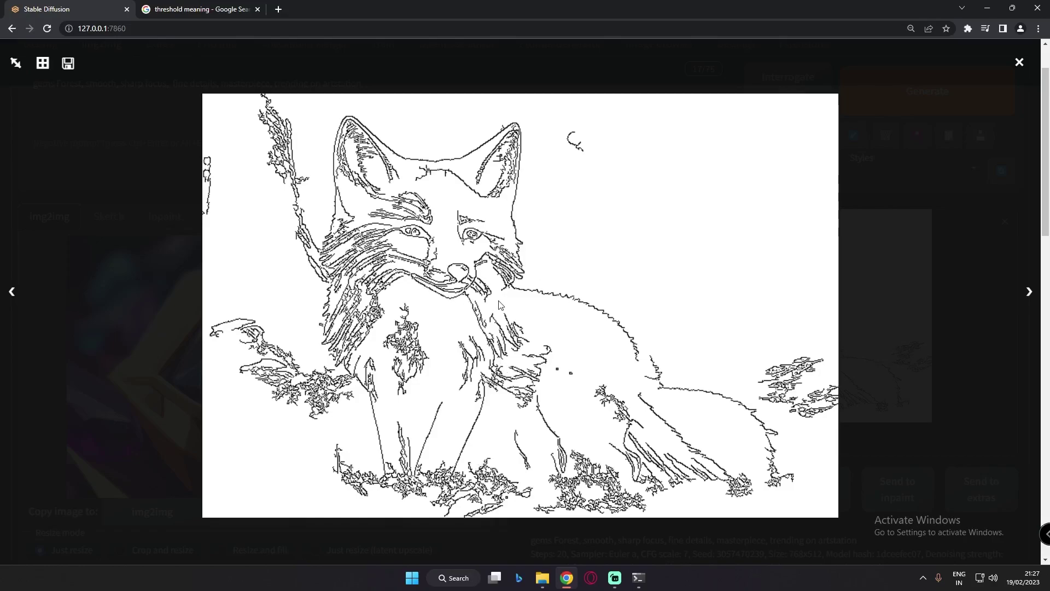
pyautogui.click(978, 304)
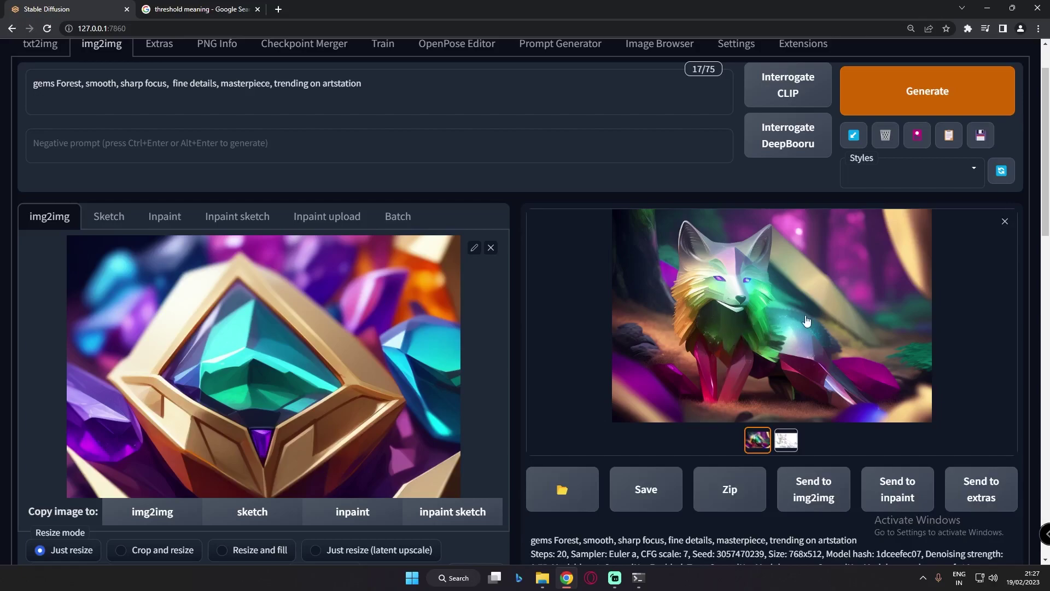
pyautogui.moveTo(1045, 216); pyautogui.dragTo(1020, 460)
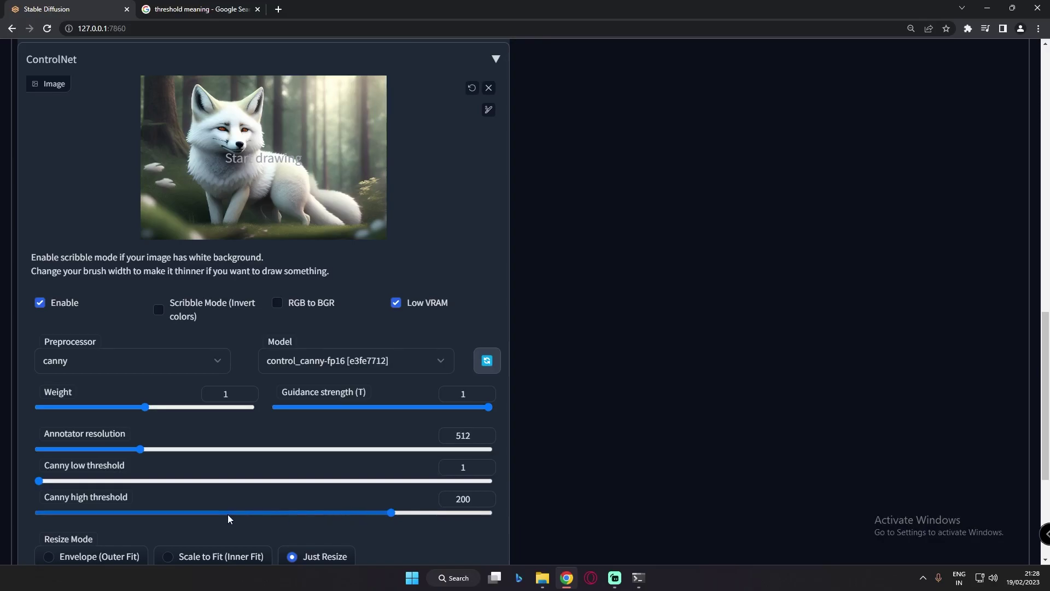
pyautogui.scroll(15, 743, 429)
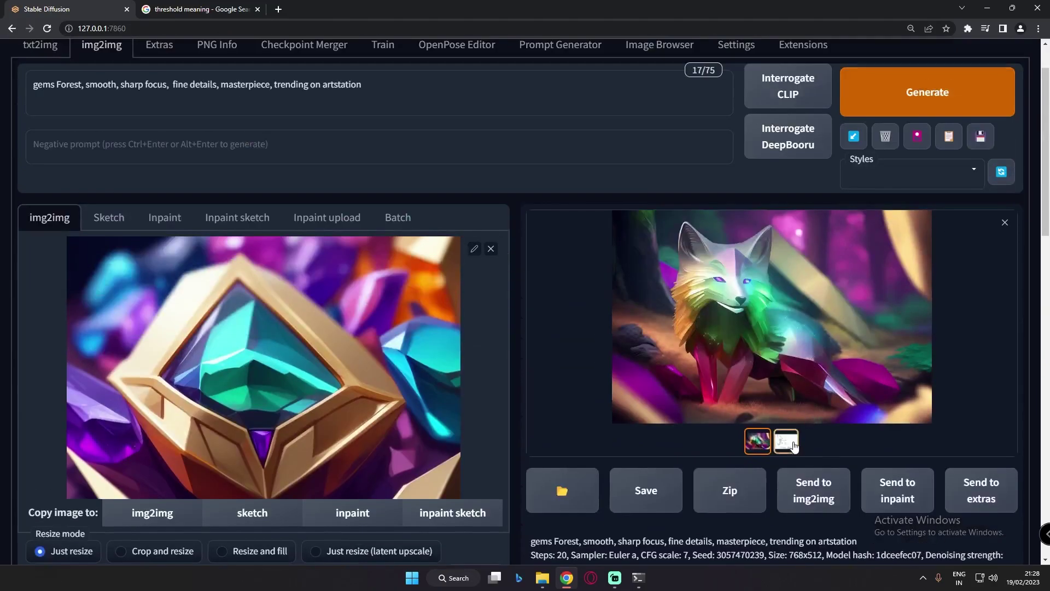
pyautogui.click(786, 441)
pyautogui.scroll(1, 706, 358)
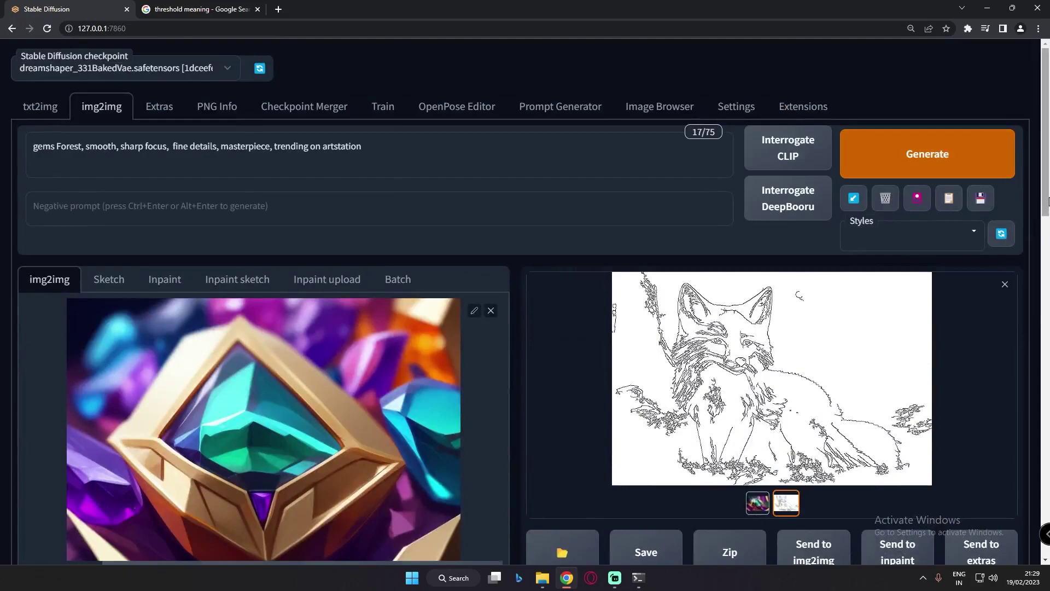
pyautogui.moveTo(1046, 198); pyautogui.dragTo(764, 483)
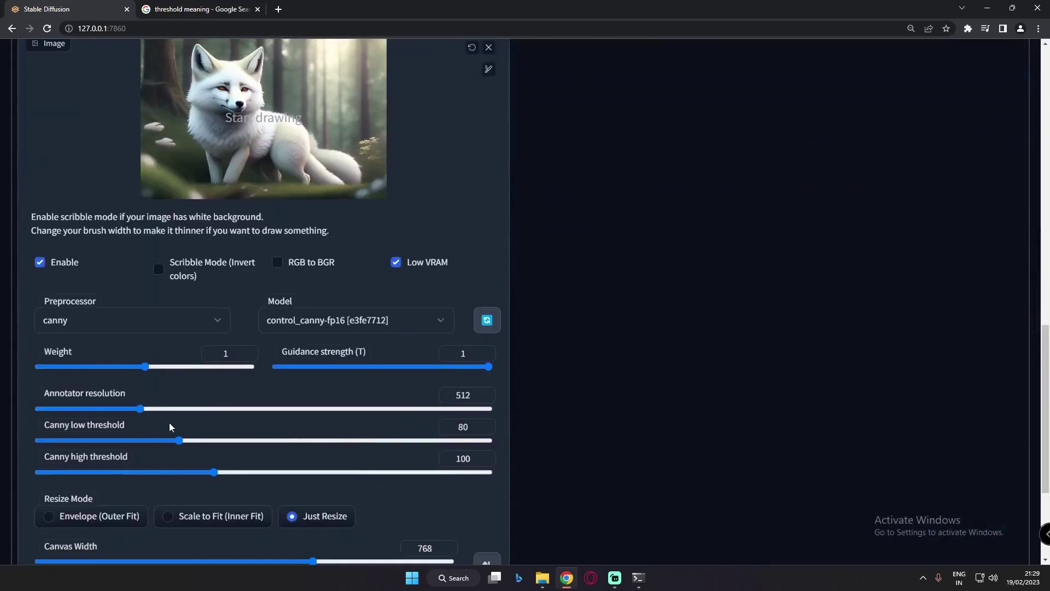
pyautogui.moveTo(488, 425)
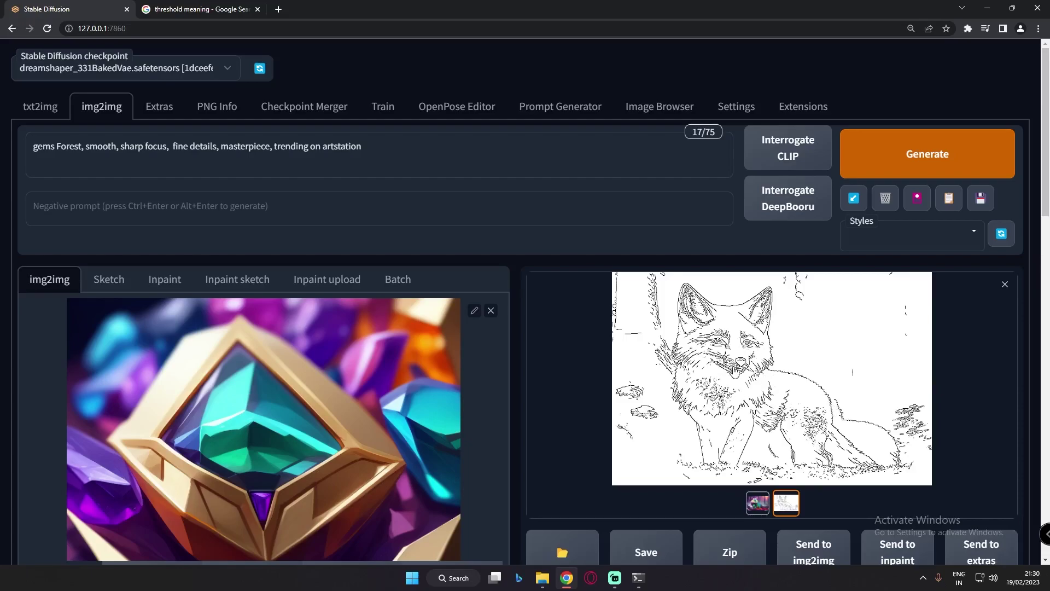
pyautogui.click(738, 366)
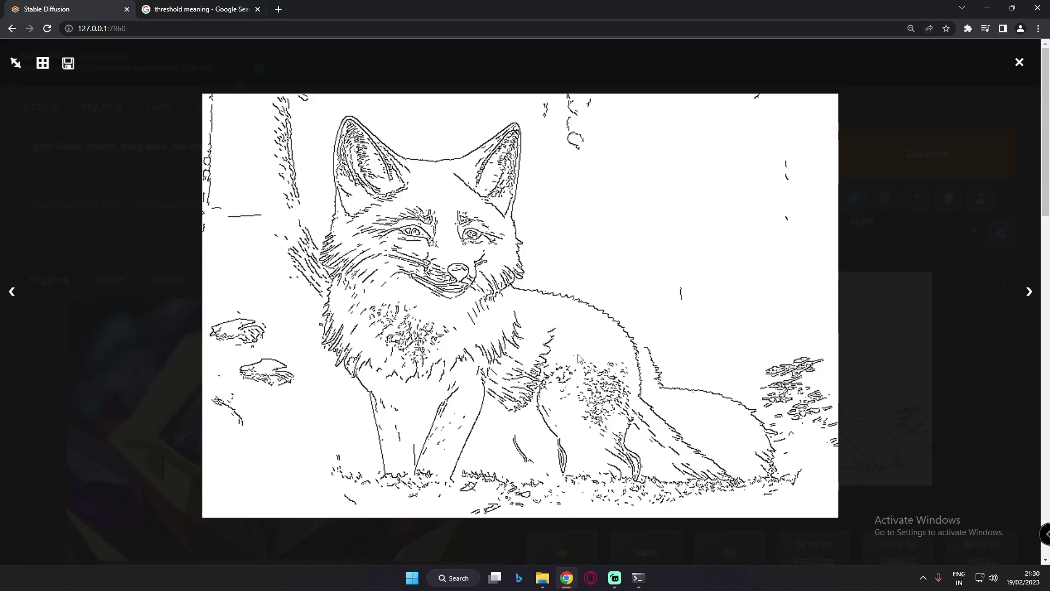
pyautogui.click(463, 336)
pyautogui.scroll(-15, 1014, 421)
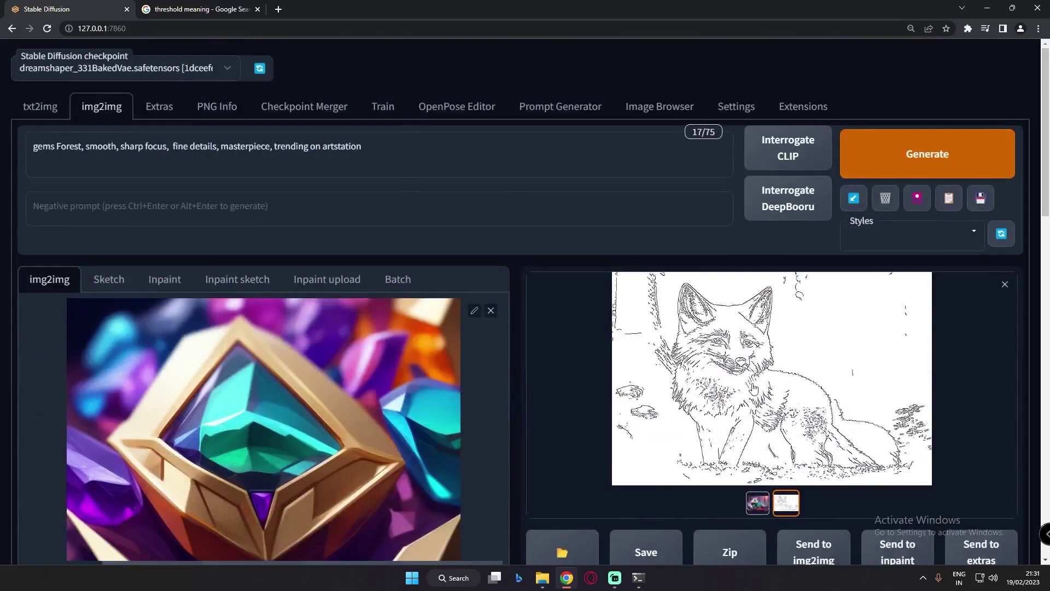
pyautogui.click(565, 289)
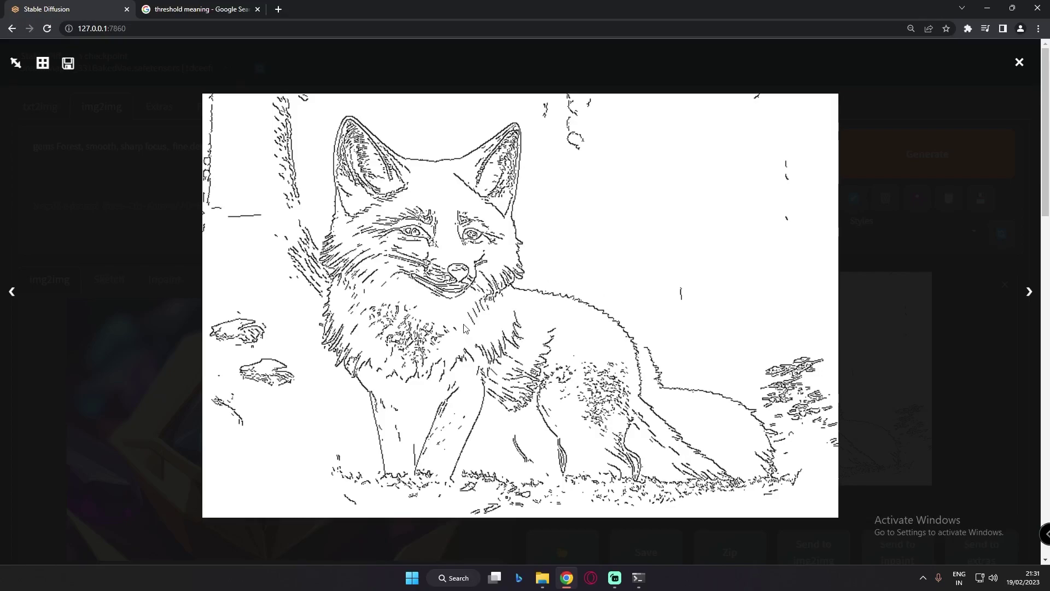
pyautogui.click(989, 390)
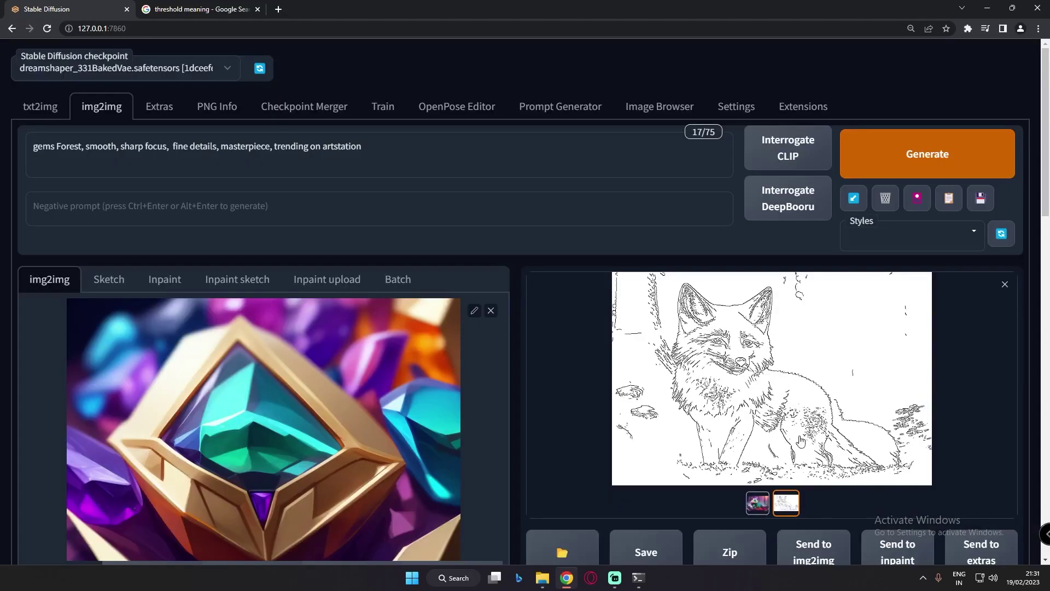
pyautogui.click(758, 503)
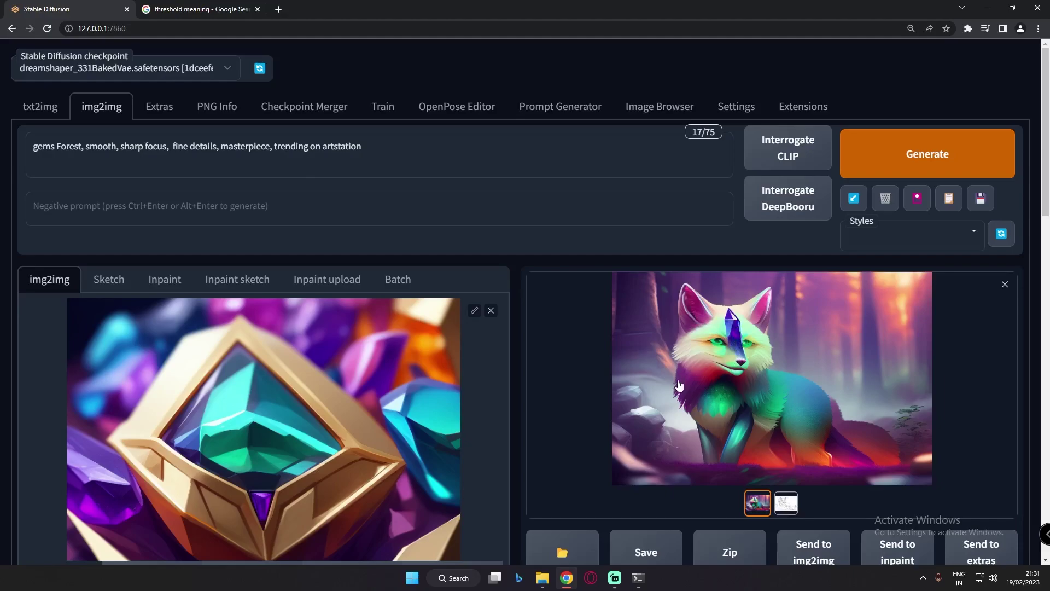
pyautogui.scroll(-1, 714, 426)
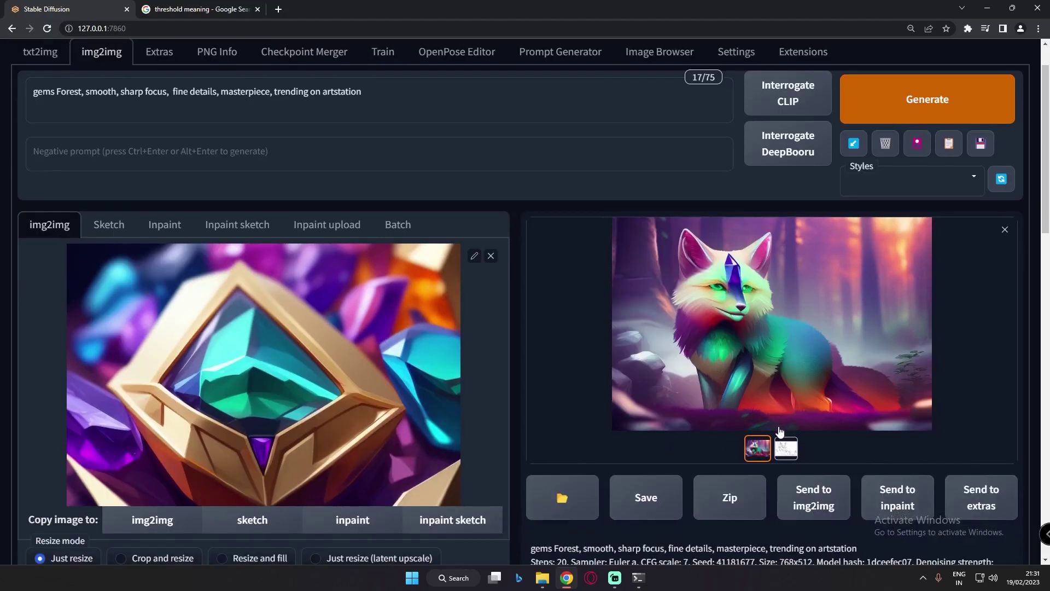
pyautogui.click(786, 447)
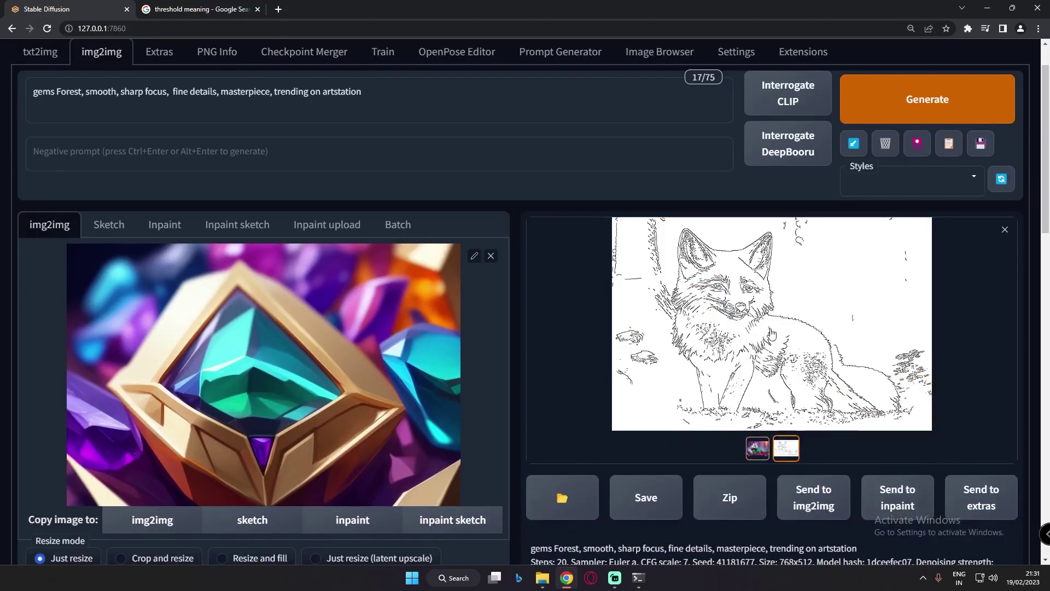
pyautogui.moveTo(1043, 226); pyautogui.dragTo(530, 491)
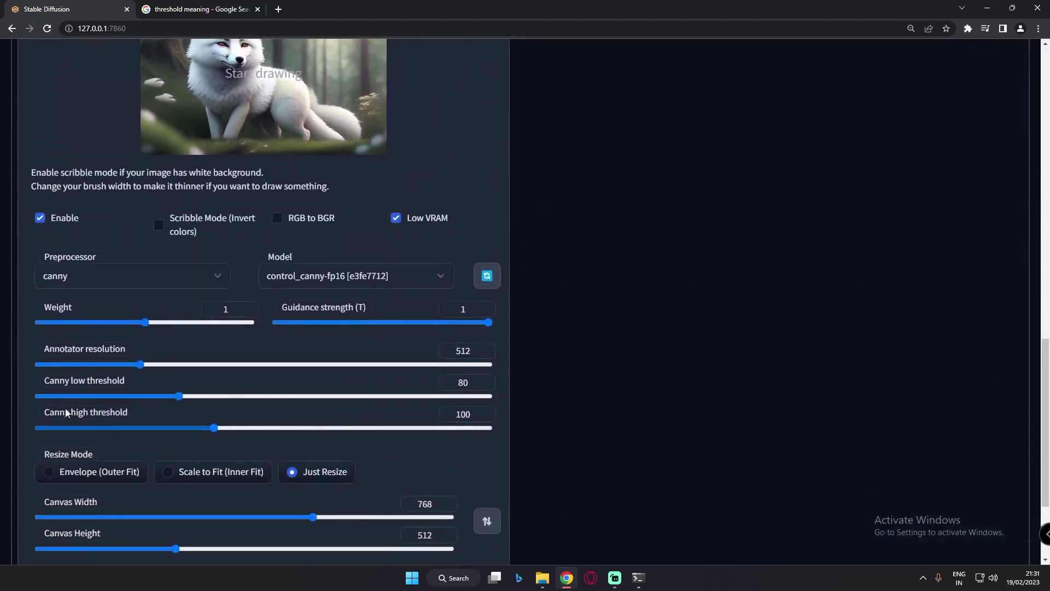
pyautogui.moveTo(1037, 370); pyautogui.dragTo(1045, 97)
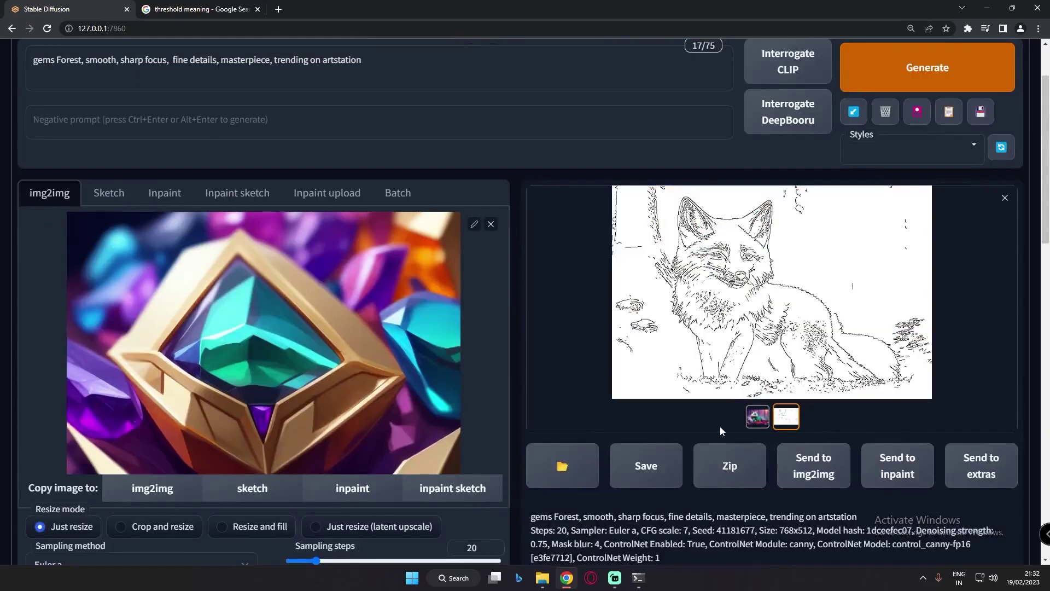
pyautogui.scroll(-15, 720, 426)
pyautogui.scroll(-2, 335, 448)
# - Set the ControlNet preprocessor to depth_leres and the model to control_depth-fp16
pyautogui.click(121, 338)
pyautogui.click(80, 387)
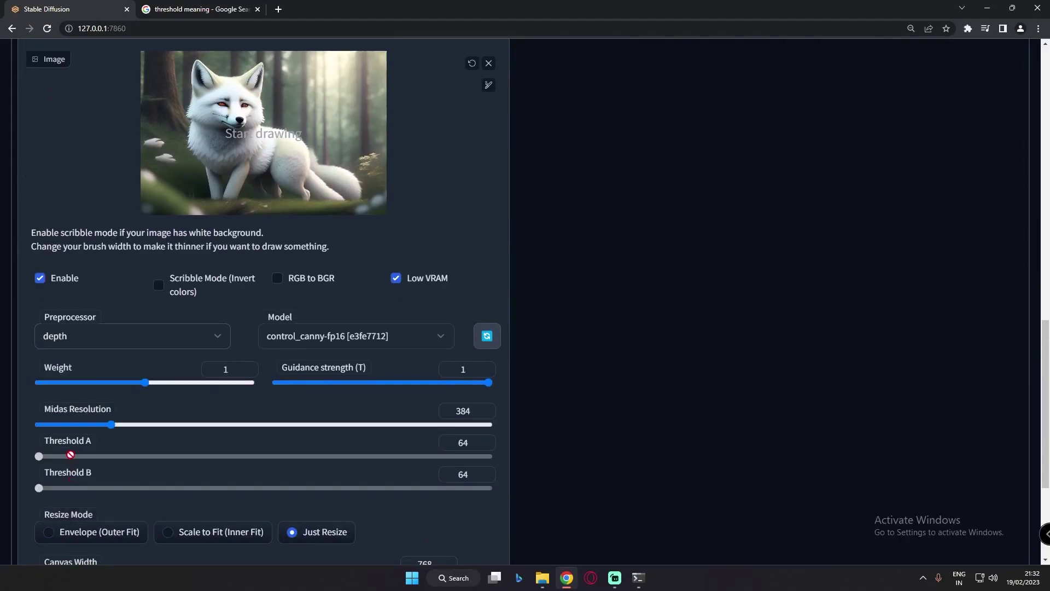
pyautogui.click(218, 337)
pyautogui.click(110, 378)
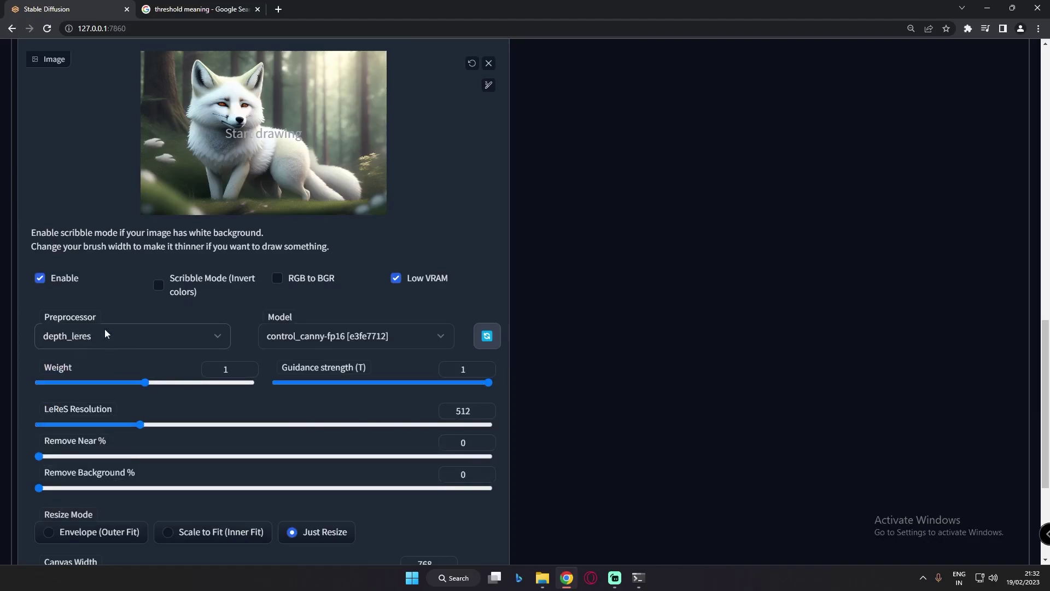
pyautogui.click(344, 337)
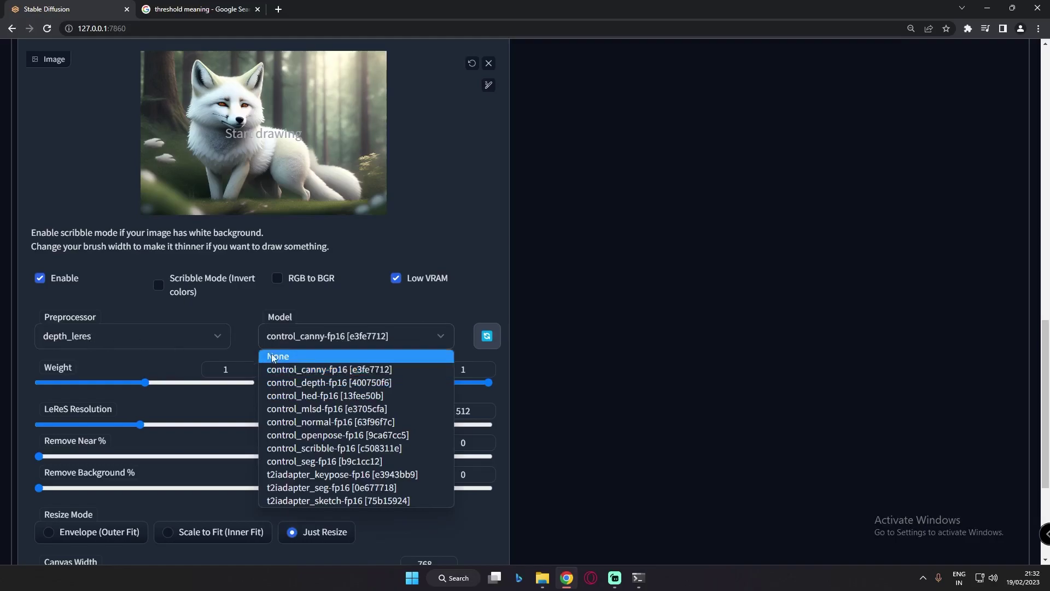
pyautogui.click(314, 384)
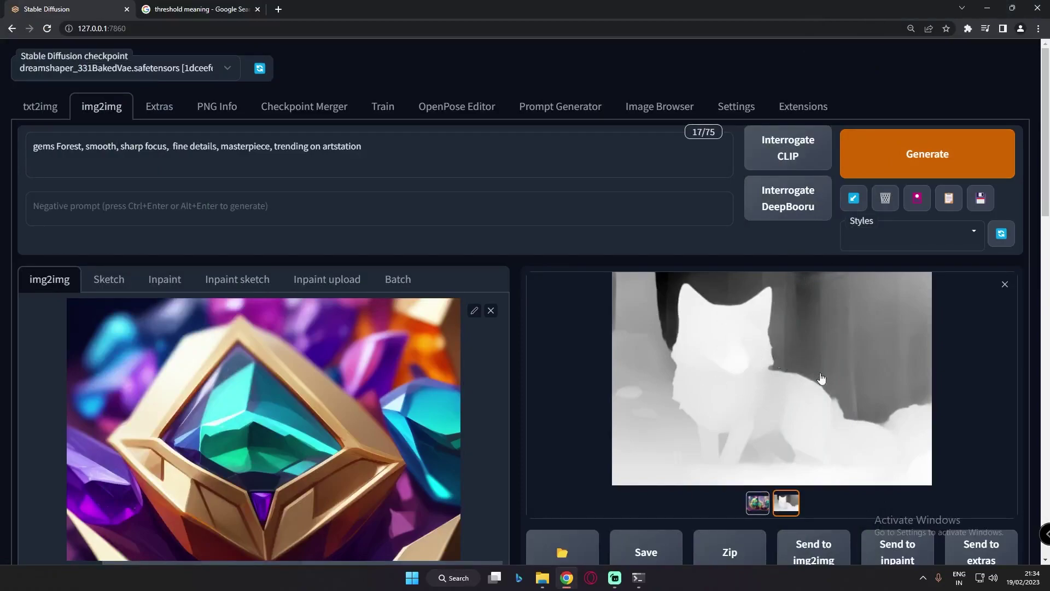
# - Review the generated gem fox image and its depth map in the gallery
pyautogui.scroll(-10, 1028, 397)
pyautogui.scroll(-4, 1028, 397)
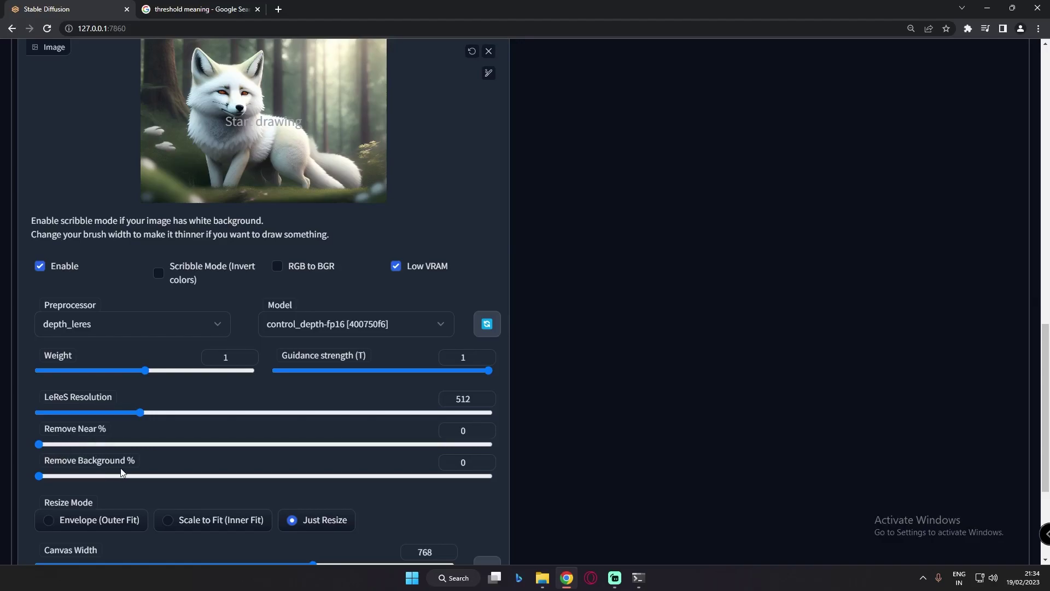
pyautogui.moveTo(1047, 397); pyautogui.dragTo(1047, 147)
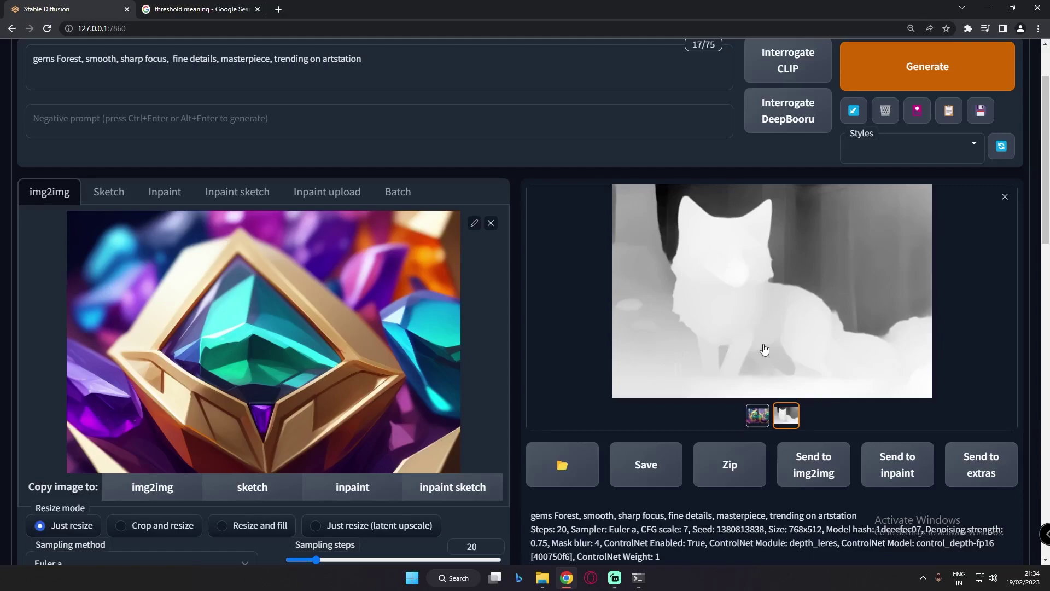
pyautogui.click(758, 414)
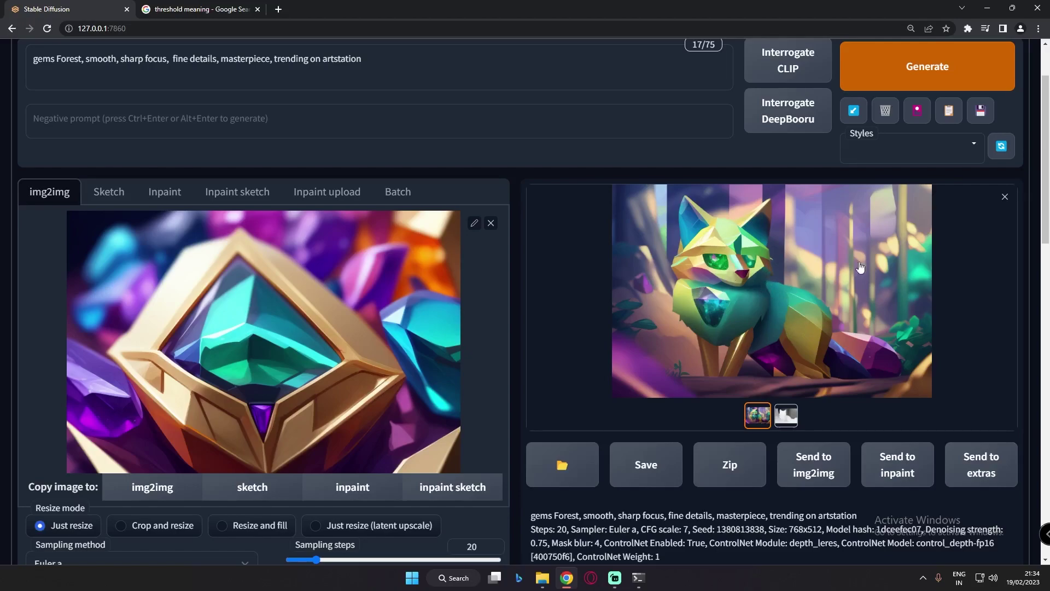
pyautogui.click(785, 415)
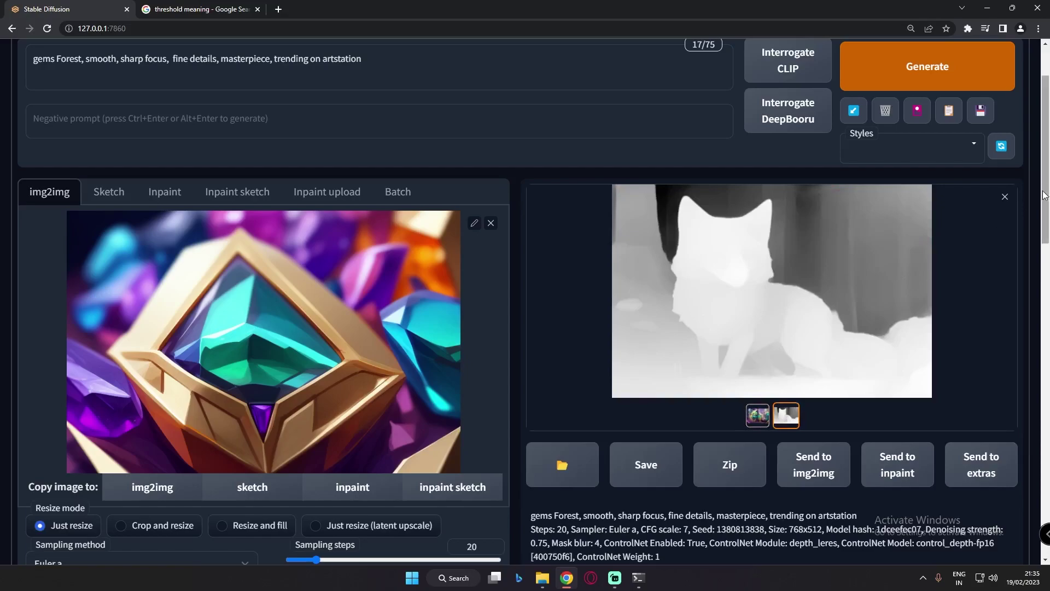
pyautogui.moveTo(1049, 183); pyautogui.dragTo(1005, 472)
# - Set ControlNet's Remove Near % to about 25
pyautogui.moveTo(115, 434); pyautogui.dragTo(152, 487)
pyautogui.scroll(1, 152, 487)
pyautogui.scroll(15, 711, 306)
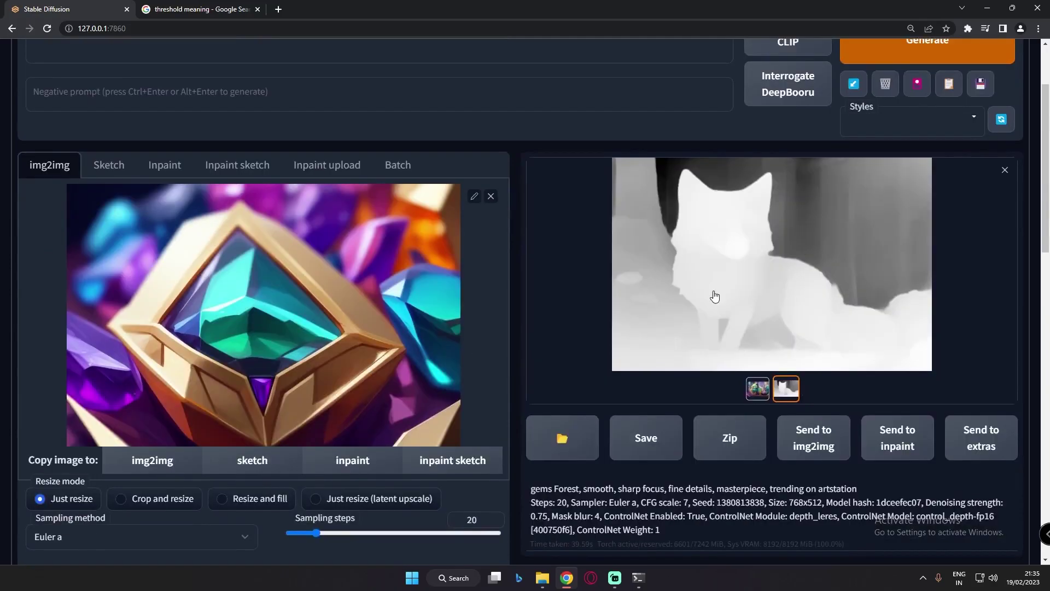
pyautogui.scroll(1, 729, 336)
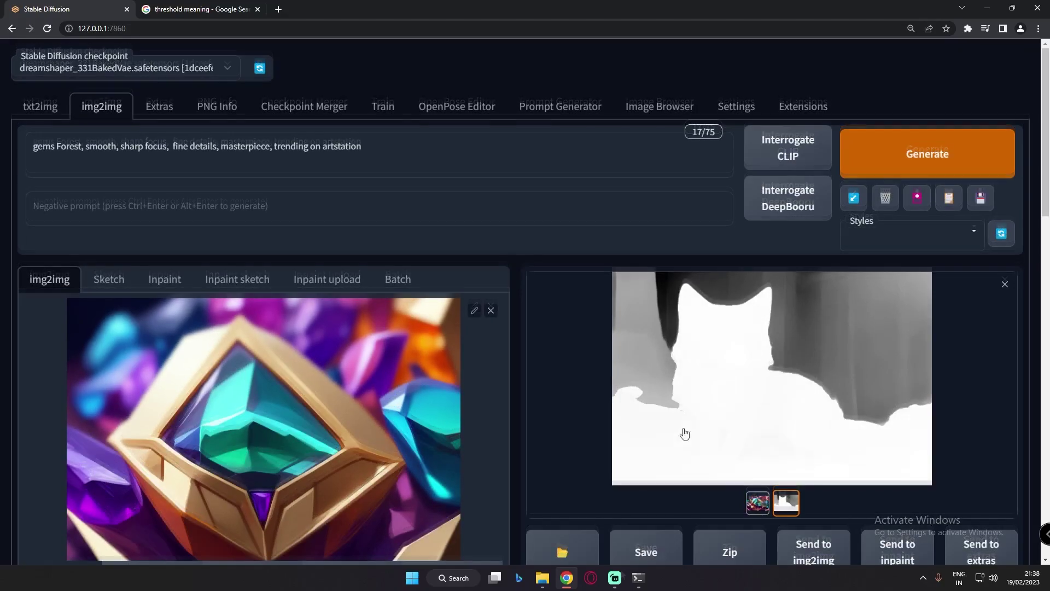
# - Inspect the Remove Near 25% depth map enlarged, then close it
pyautogui.moveTo(1042, 192); pyautogui.dragTo(1018, 456)
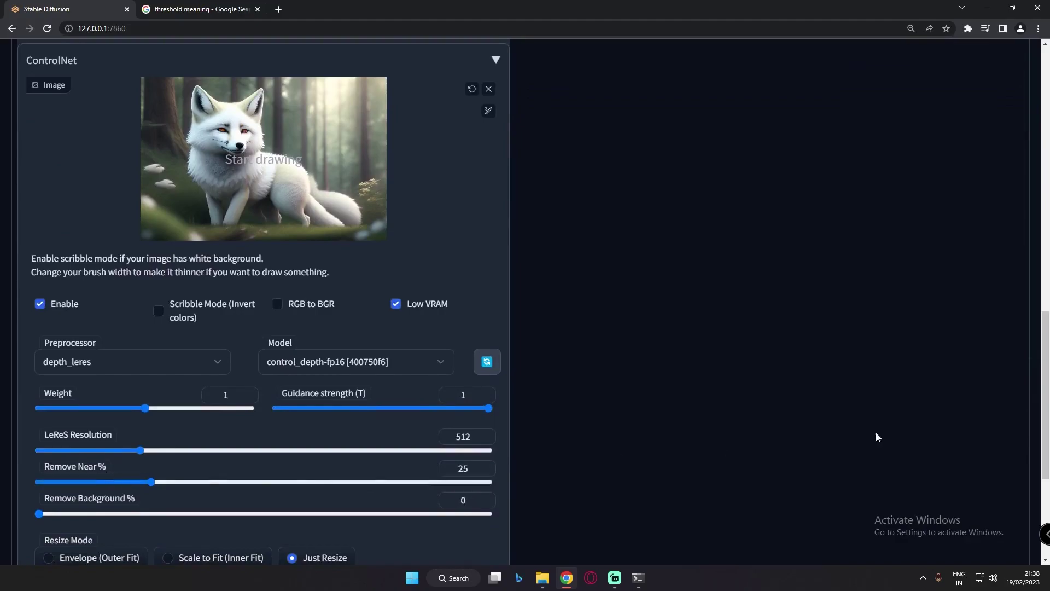
pyautogui.scroll(15, 876, 437)
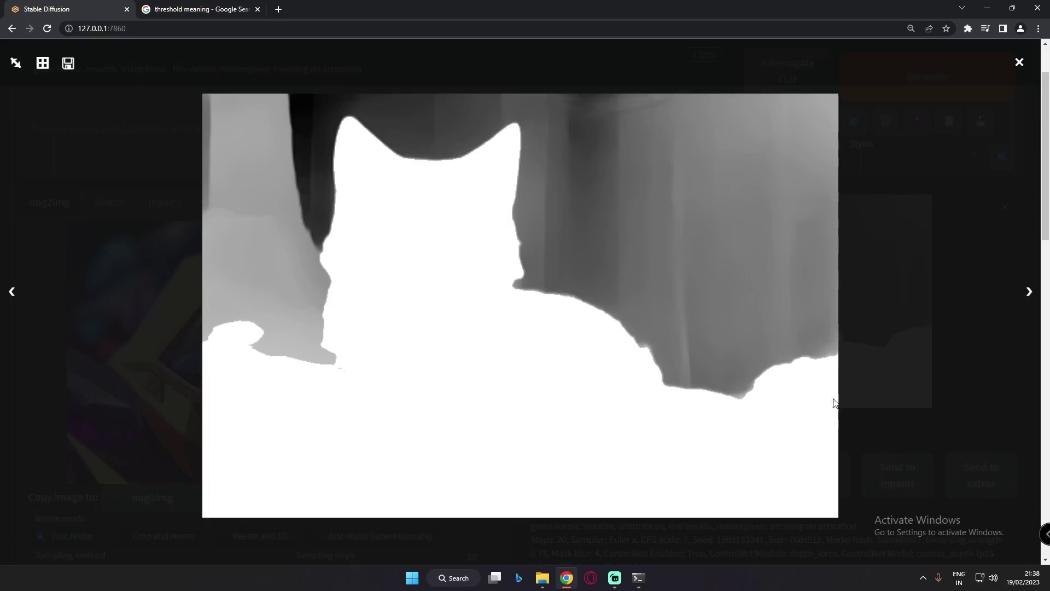
pyautogui.click(1038, 209)
pyautogui.moveTo(1044, 209); pyautogui.dragTo(984, 396)
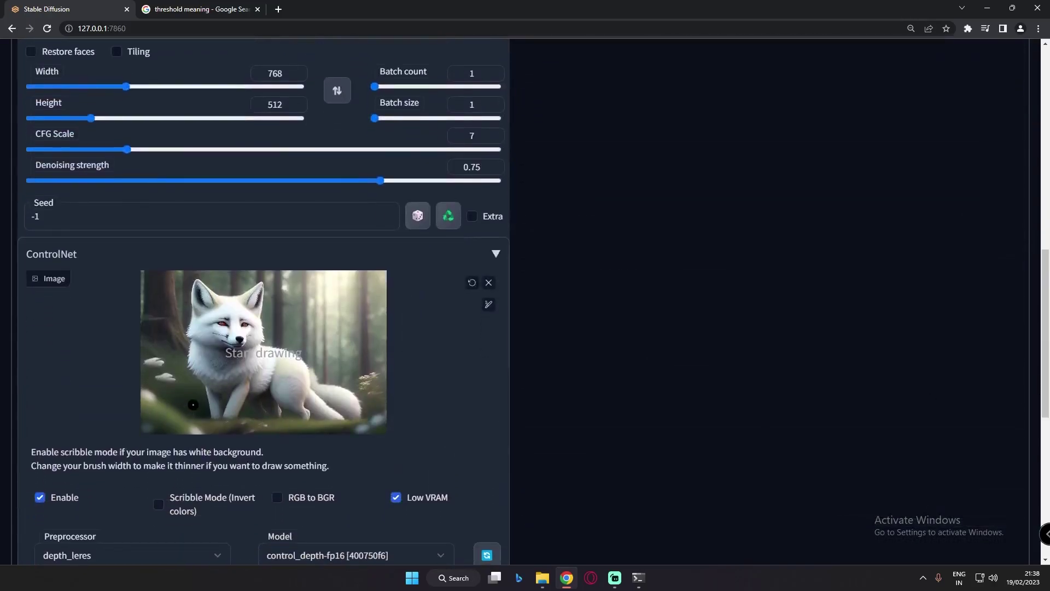
# - Paint black strokes along the bottom of the ControlNet fox image
pyautogui.moveTo(142, 384)
pyautogui.mouseDown()
pyautogui.moveTo(199, 421)
pyautogui.moveTo(280, 405)
pyautogui.moveTo(386, 404)
pyautogui.mouseUp()
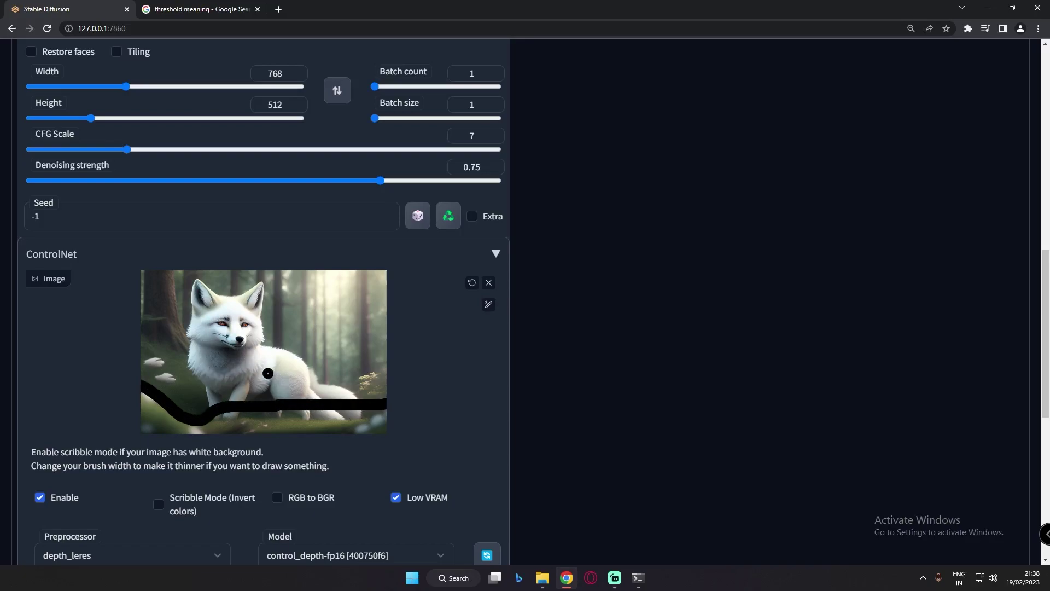
pyautogui.moveTo(148, 397)
pyautogui.mouseDown()
pyautogui.moveTo(148, 430)
pyautogui.moveTo(227, 431)
pyautogui.moveTo(375, 428)
pyautogui.moveTo(377, 414)
pyautogui.moveTo(214, 419)
pyautogui.mouseUp()
pyautogui.scroll(-7, 213, 418)
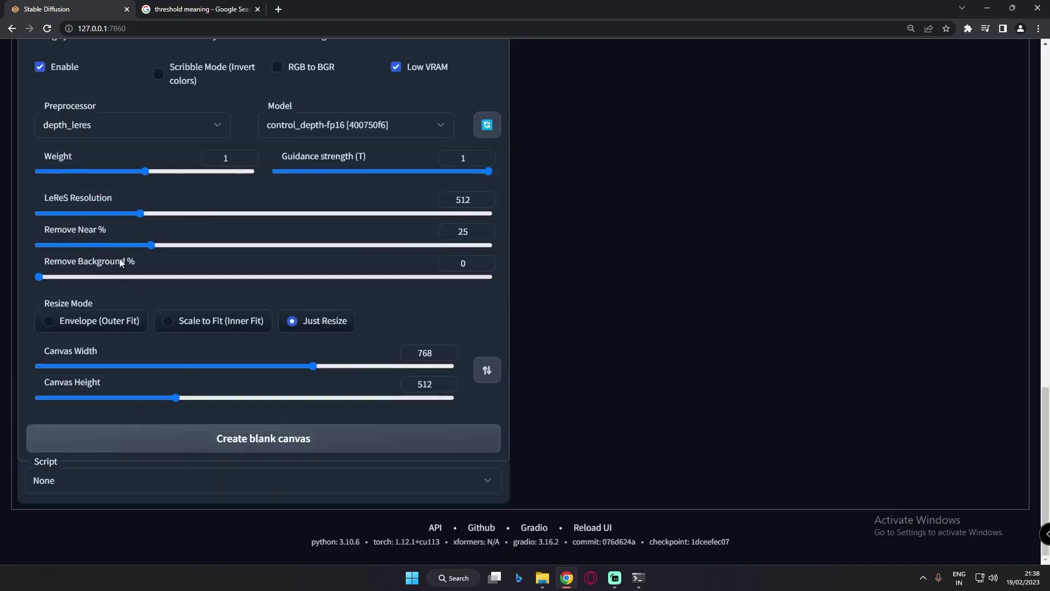
pyautogui.scroll(3, 107, 315)
pyautogui.scroll(2, 134, 409)
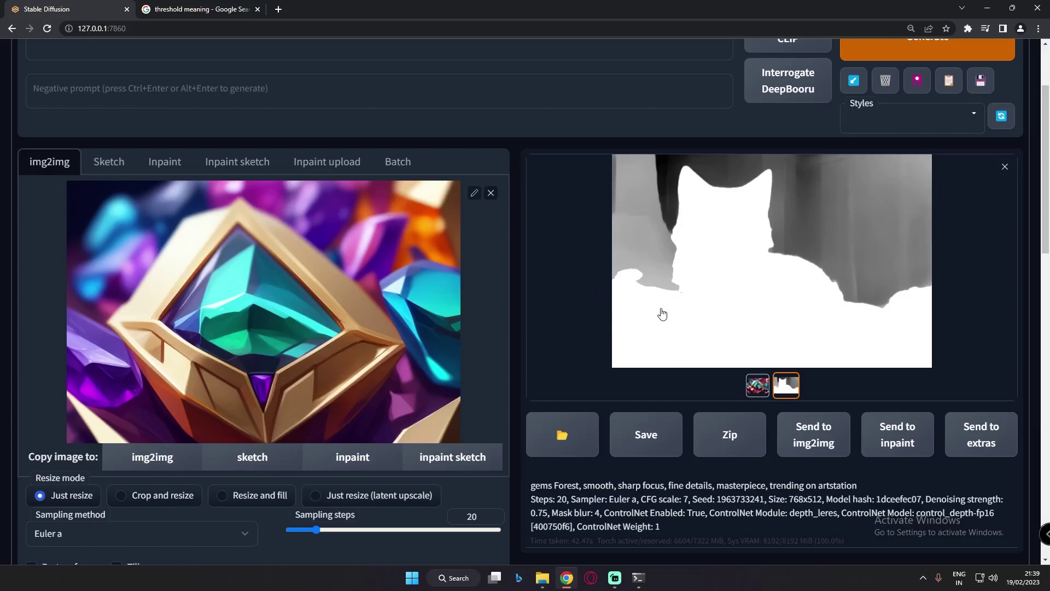
# - View the newly generated gem fox and raise Remove Near % to 100
pyautogui.click(757, 385)
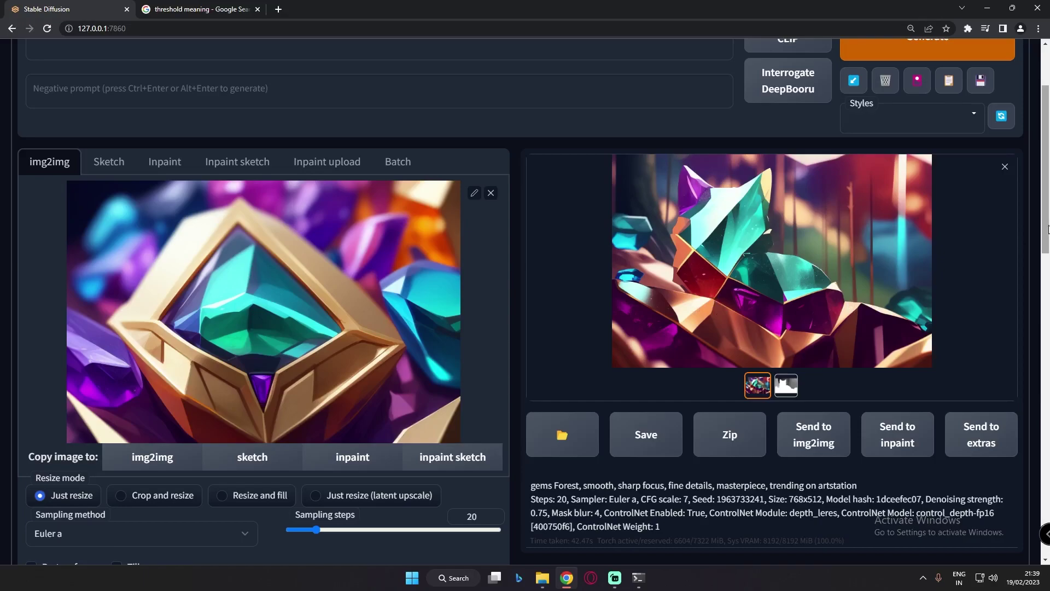
pyautogui.scroll(-10, 988, 447)
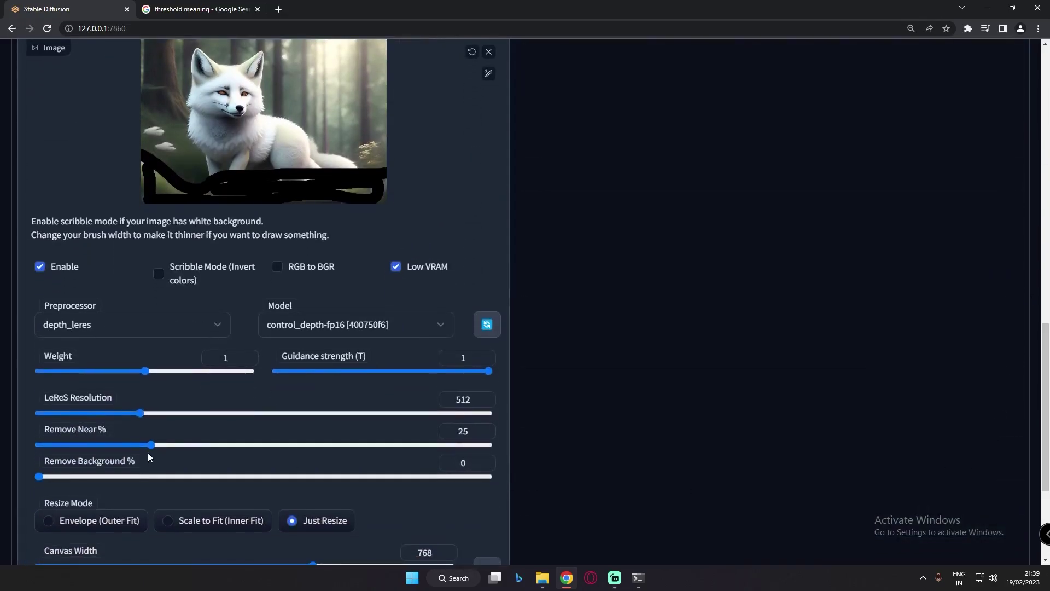
pyautogui.moveTo(150, 446); pyautogui.dragTo(366, 453)
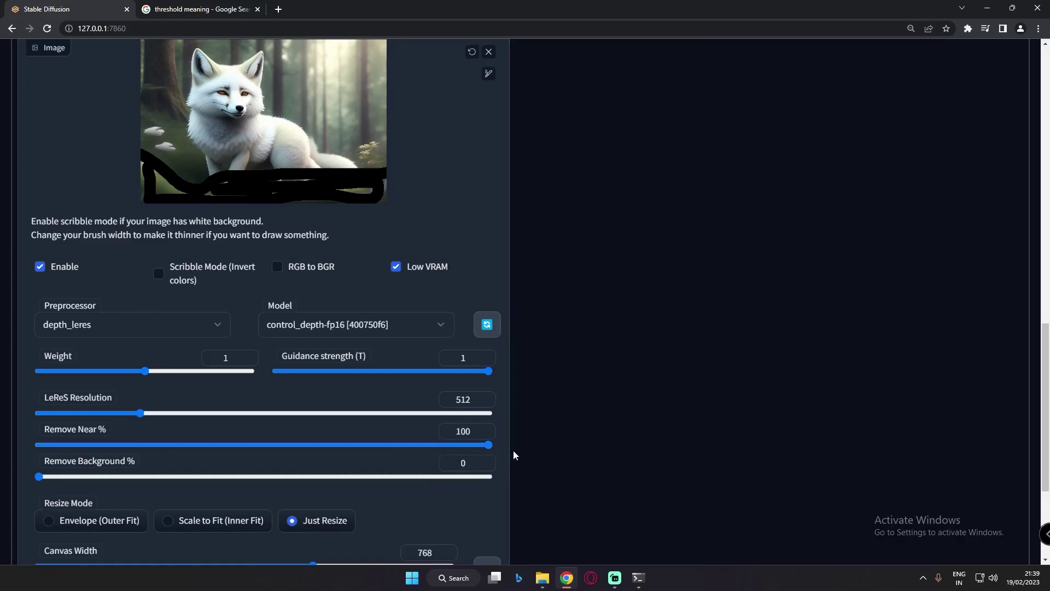
# - Display the gem result from the 100% Remove Near run, with its all-white depth map
pyautogui.scroll(3, 513, 451)
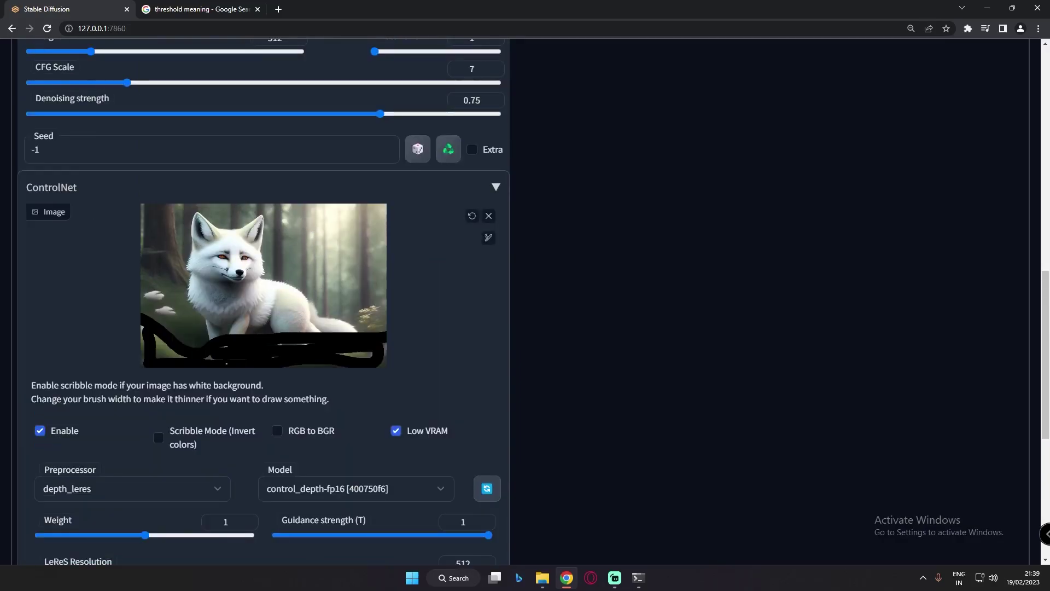
pyautogui.scroll(10, 789, 396)
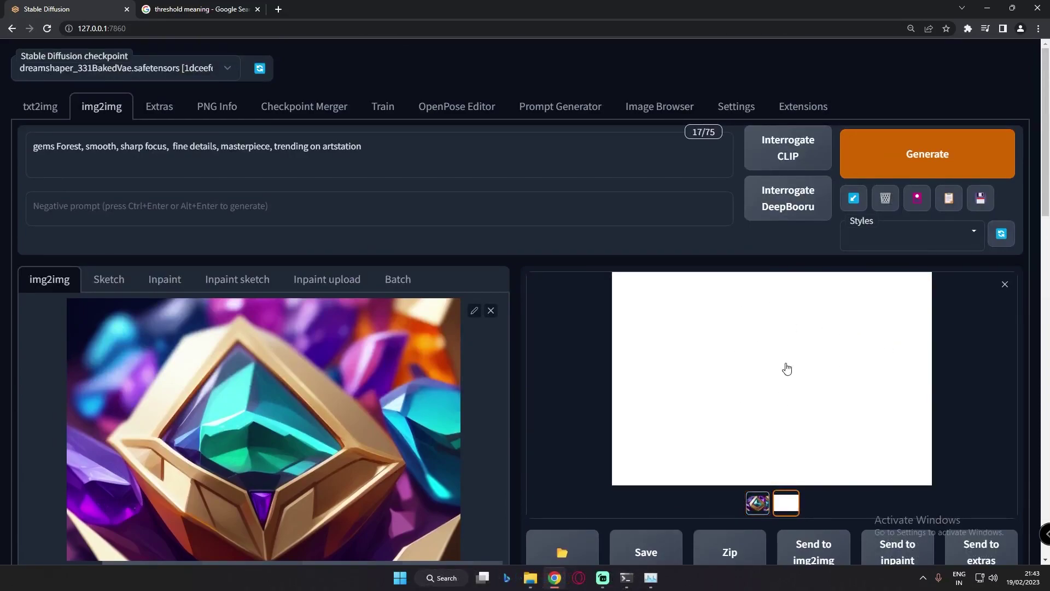
pyautogui.moveTo(1047, 198); pyautogui.dragTo(1012, 464)
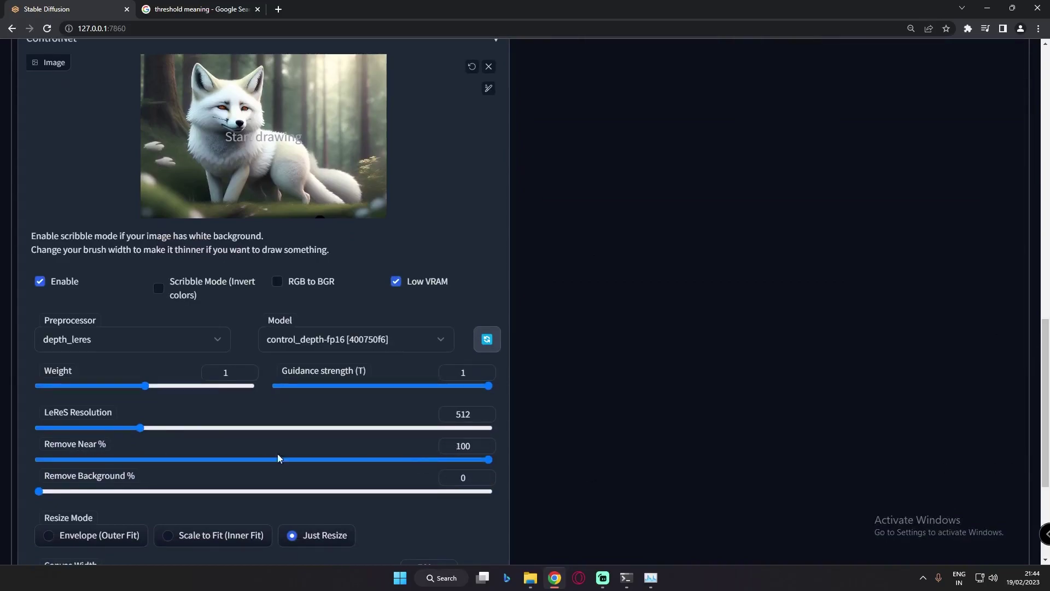
pyautogui.scroll(15, 786, 378)
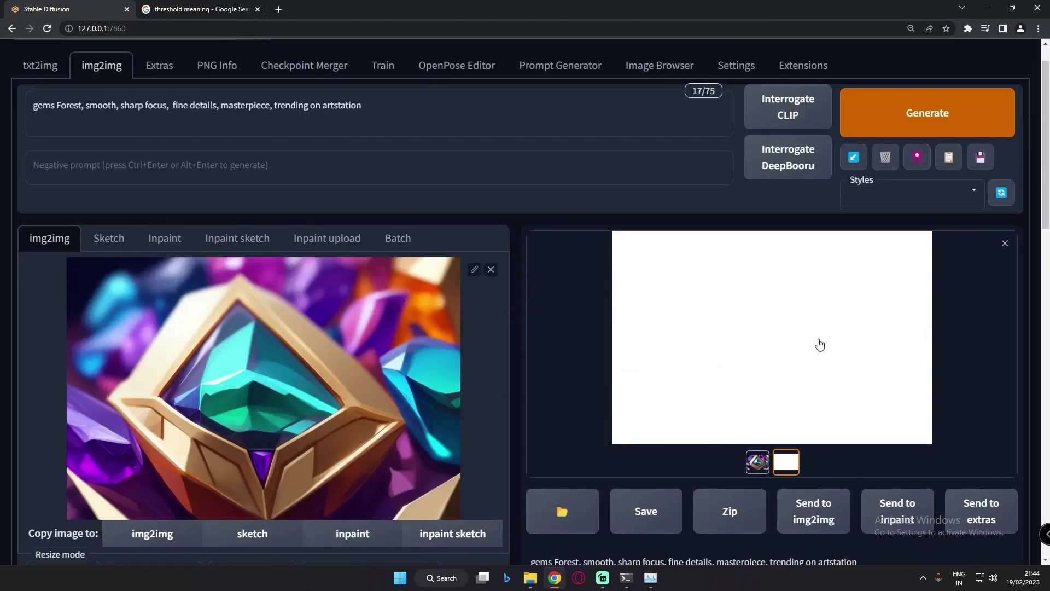
pyautogui.moveTo(1046, 159); pyautogui.dragTo(1046, 185)
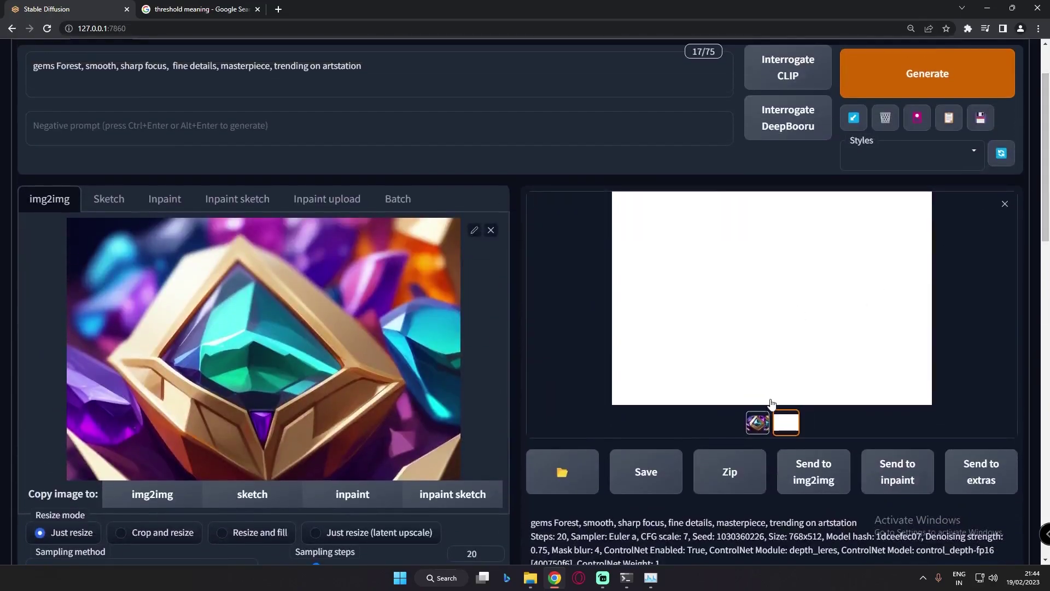
pyautogui.click(758, 424)
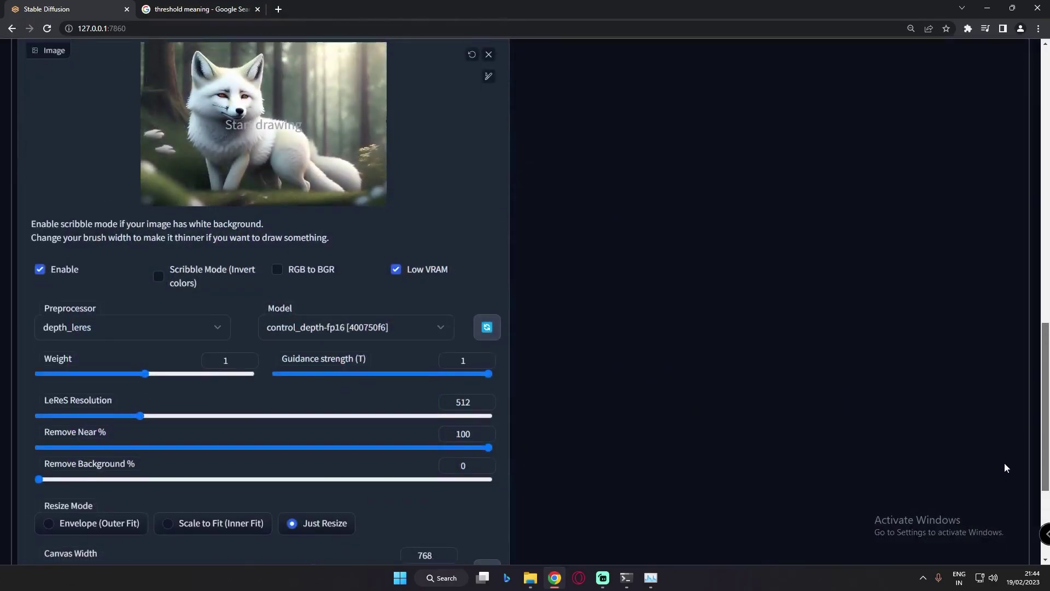
pyautogui.scroll(1, 426, 415)
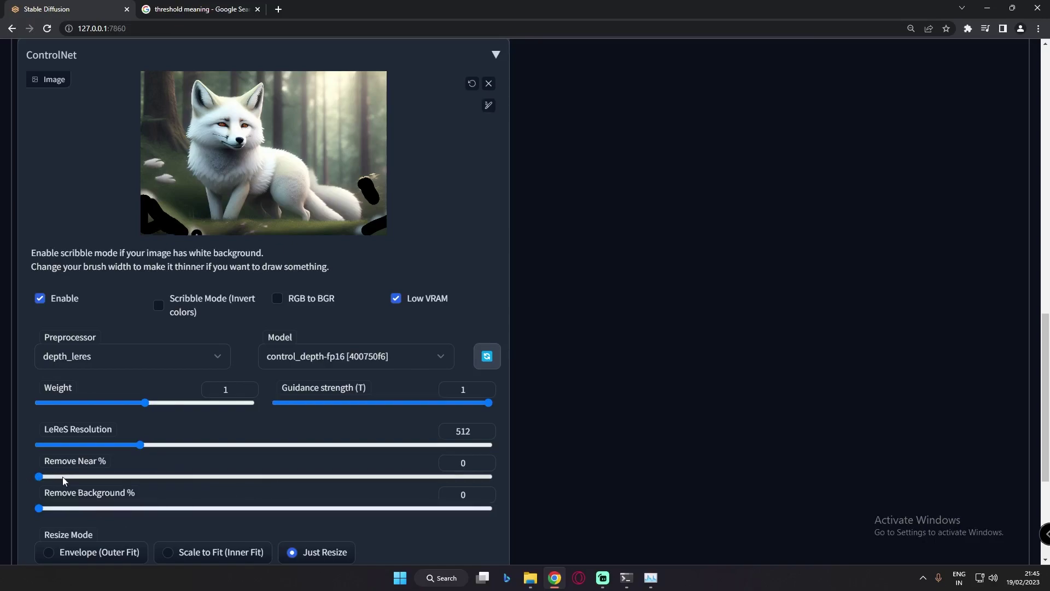
# - Keep Remove Near % at 0 and set Remove Background % to 20
pyautogui.moveTo(47, 476)
pyautogui.mouseDown()
pyautogui.moveTo(103, 476)
pyautogui.moveTo(39, 477)
pyautogui.mouseUp()
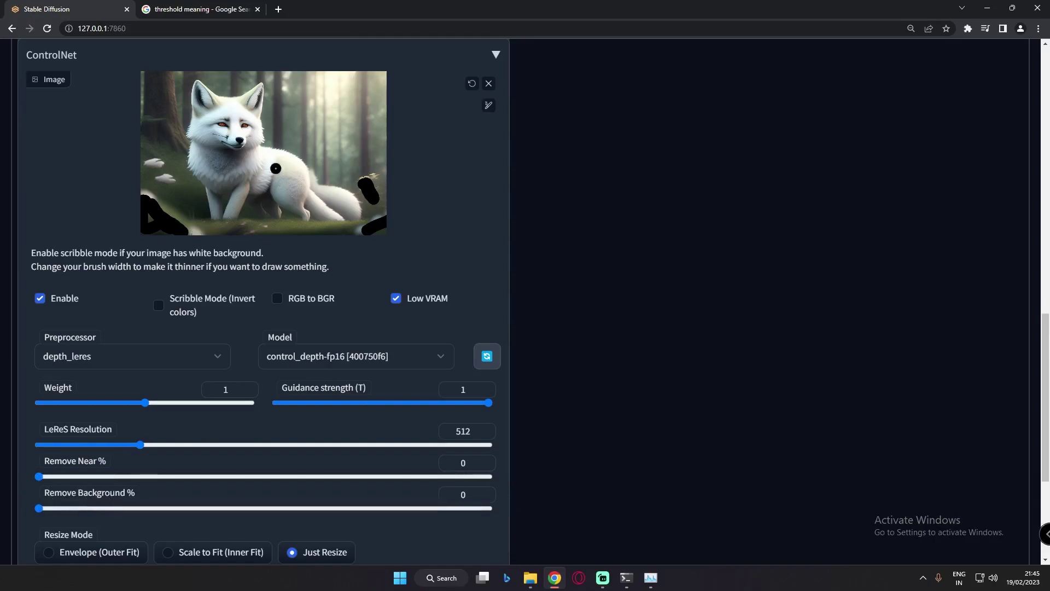
pyautogui.moveTo(38, 508); pyautogui.dragTo(132, 508)
pyautogui.write('20')
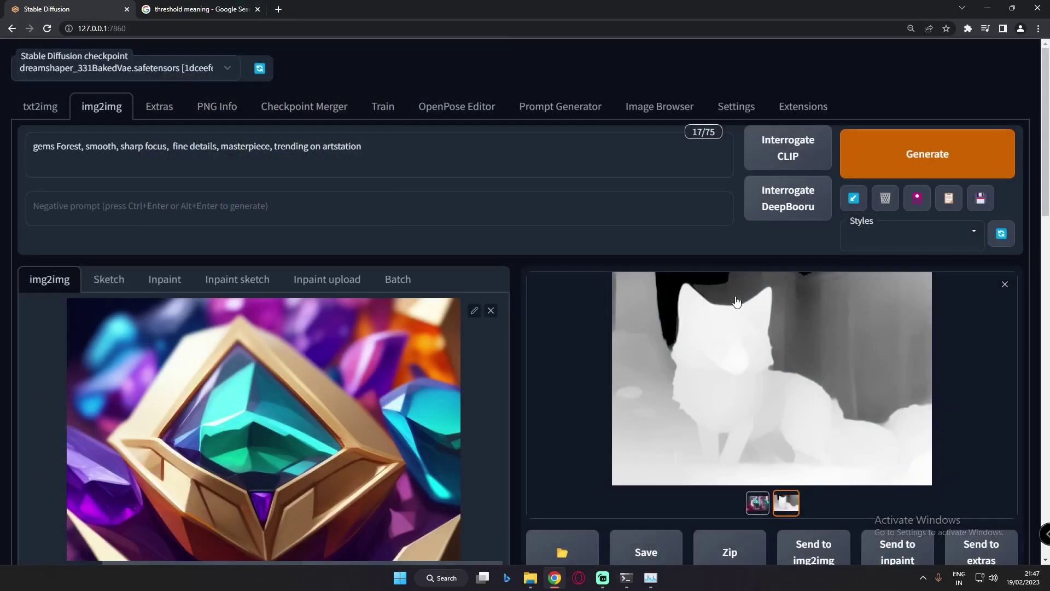
# - Compare the darkened-background depth map and gem fox produced at Remove Background 20%
pyautogui.click(749, 311)
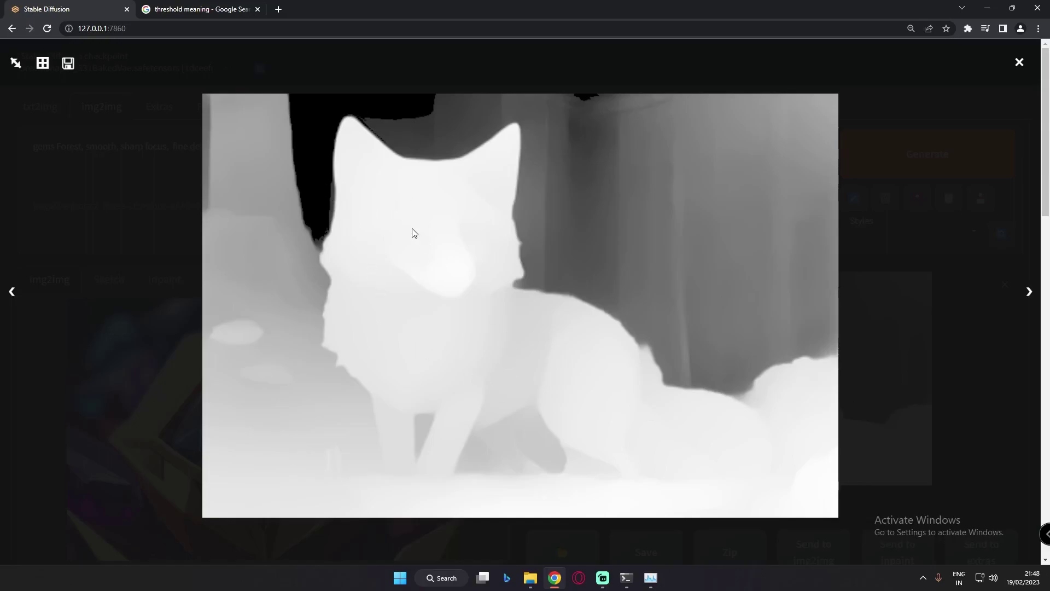
pyautogui.click(940, 360)
pyautogui.scroll(-10, 1000, 409)
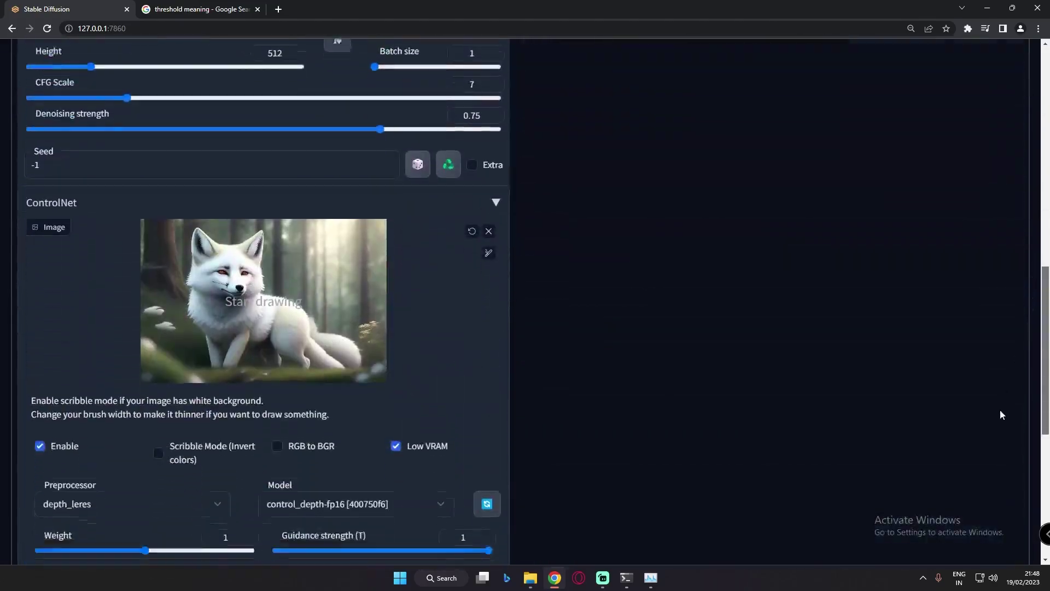
pyautogui.scroll(-2, 1000, 409)
pyautogui.moveTo(81, 547); pyautogui.dragTo(132, 544)
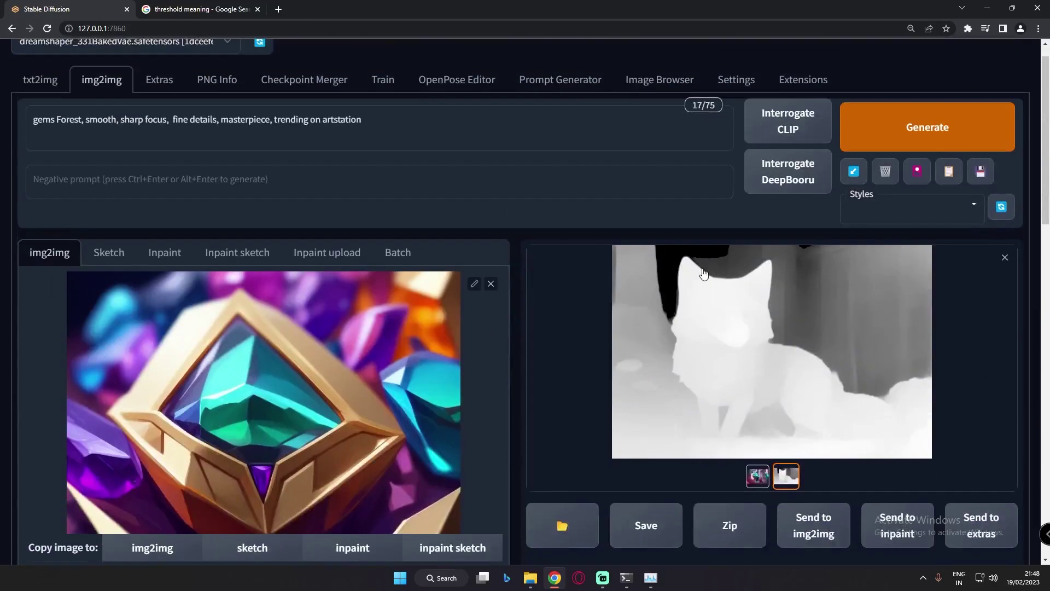
pyautogui.click(761, 484)
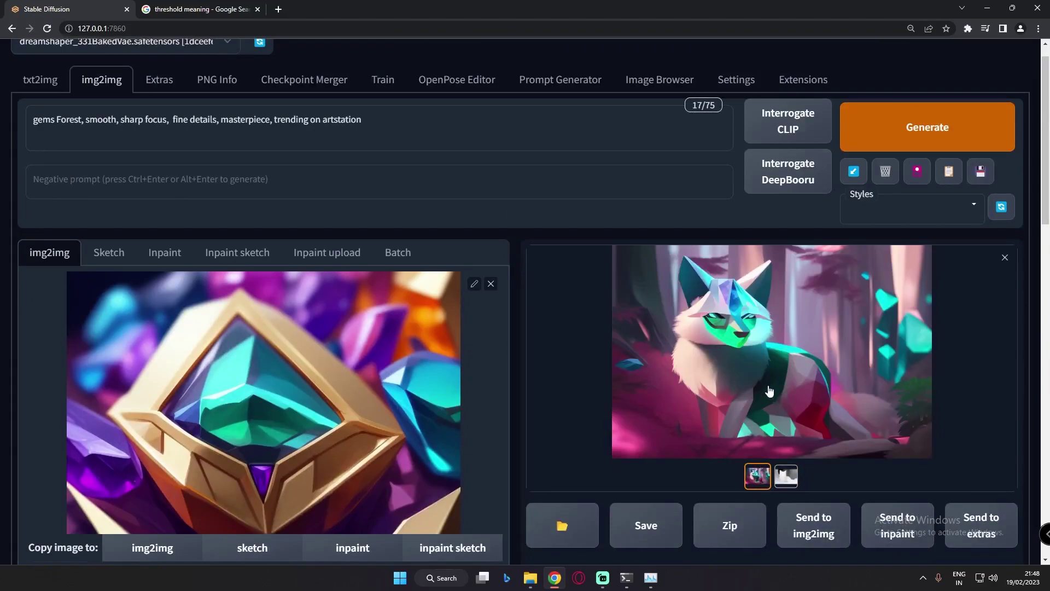
pyautogui.click(786, 476)
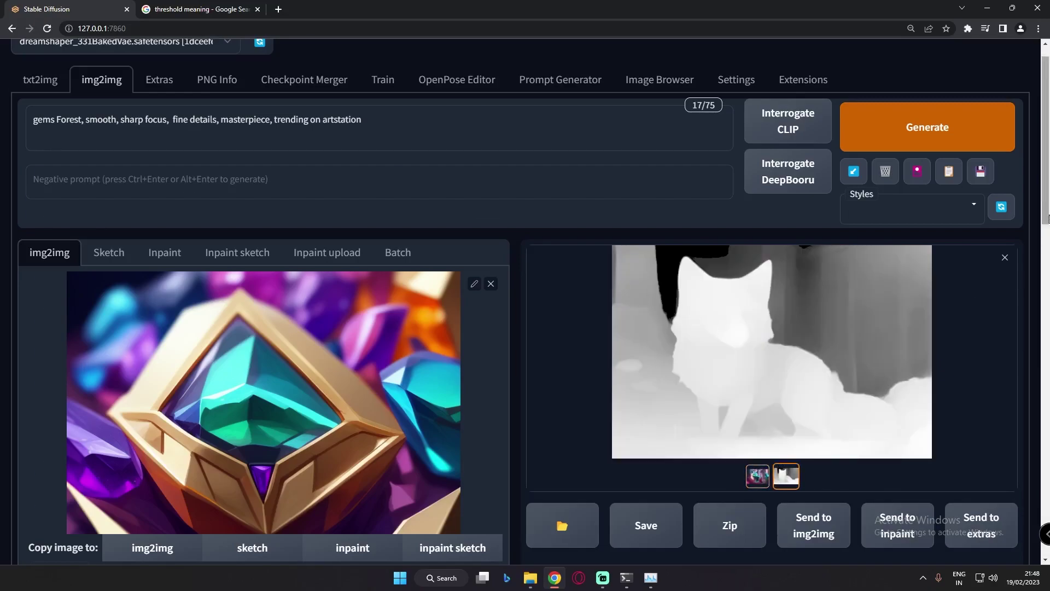
pyautogui.scroll(-15, 343, 369)
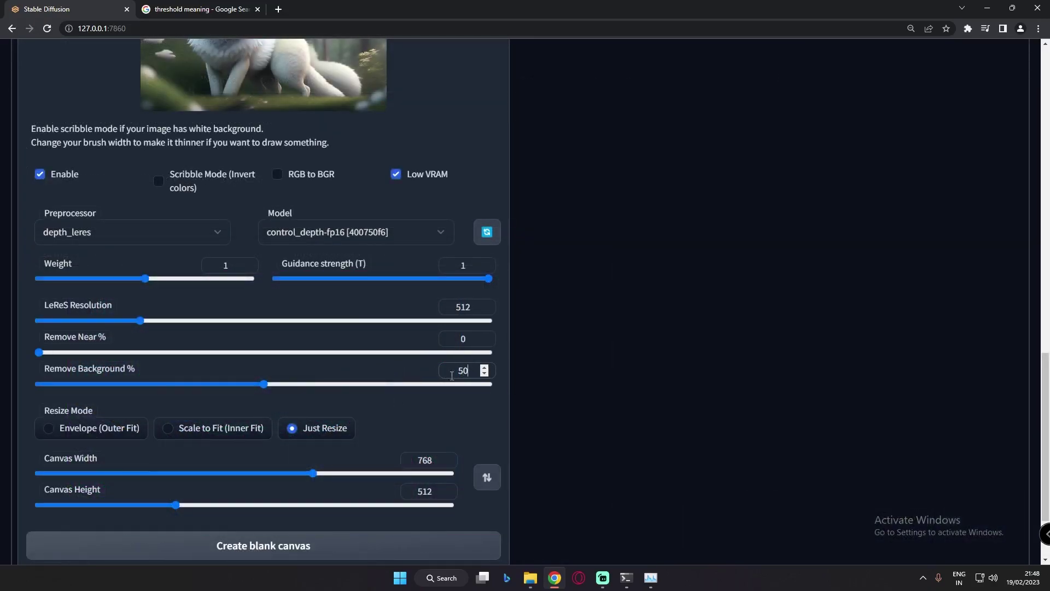
# - Generate the crystal fox at Remove Background 50% and compare it with its depth map in the gallery
pyautogui.scroll(15, 467, 364)
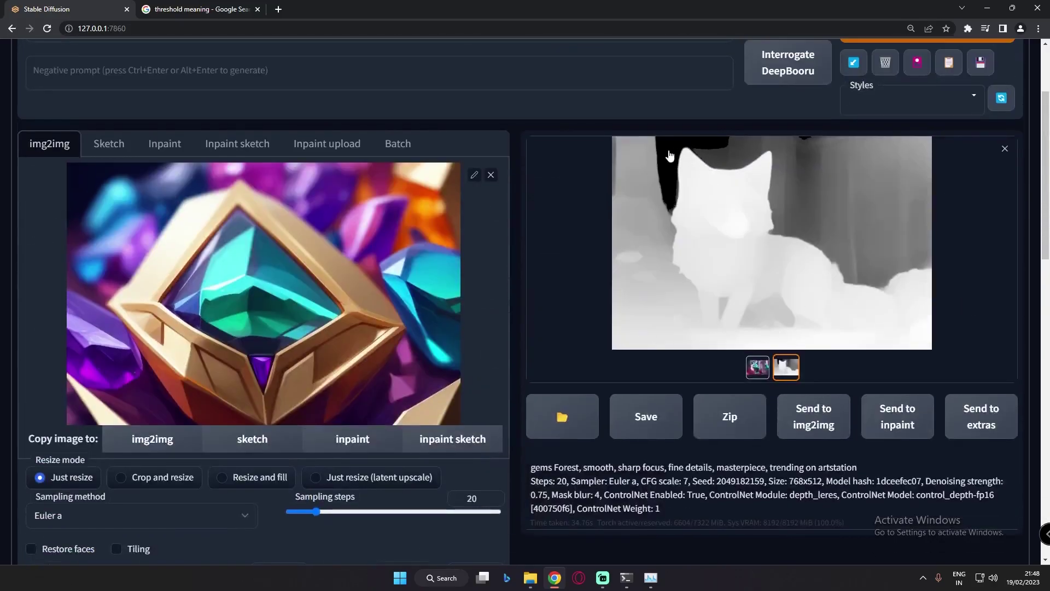
pyautogui.scroll(3, 711, 257)
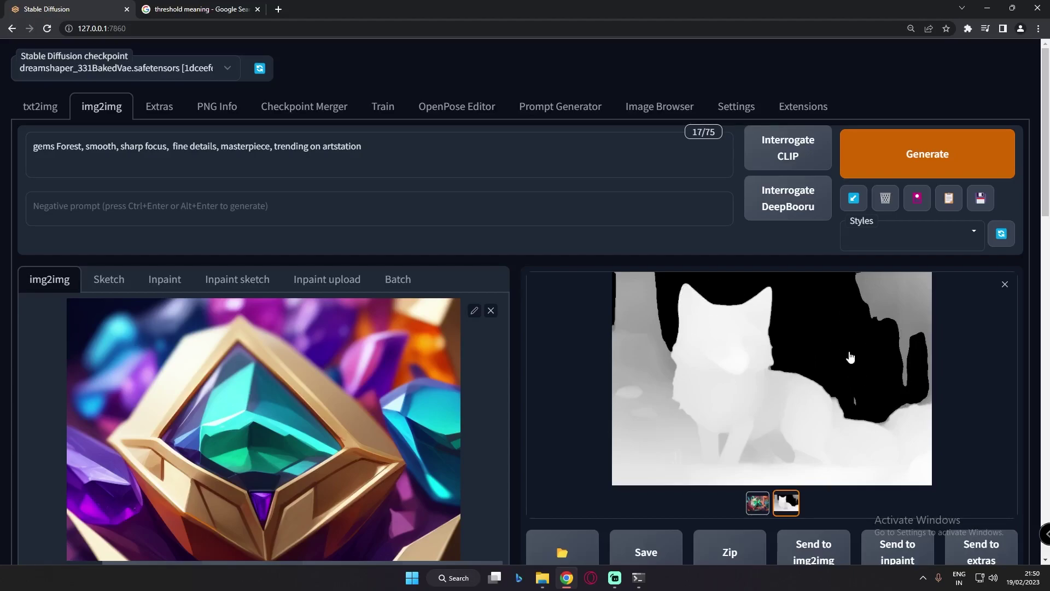
pyautogui.scroll(-10, 849, 391)
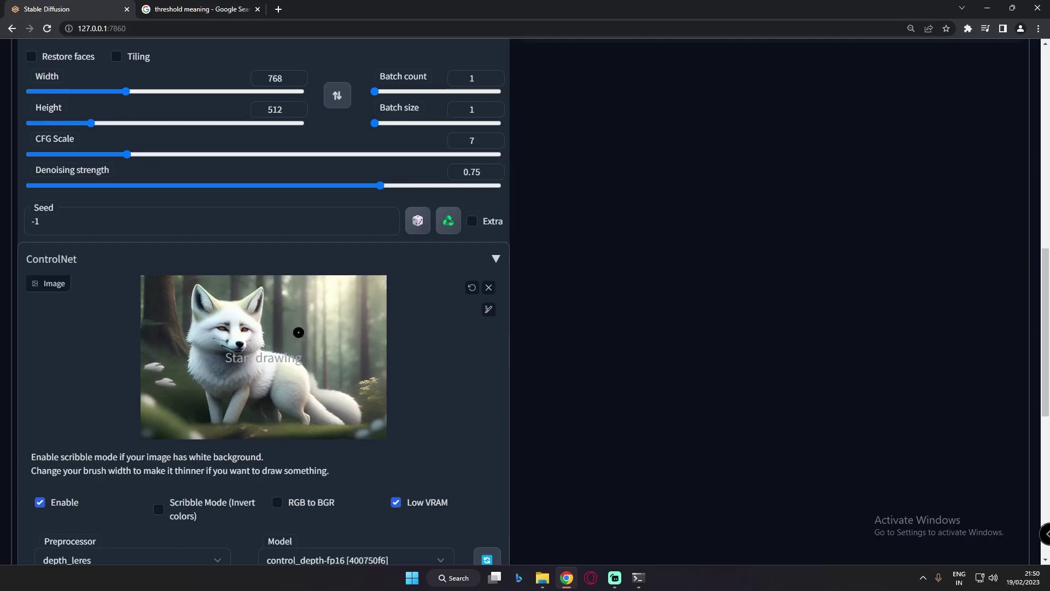
pyautogui.scroll(9, 1047, 336)
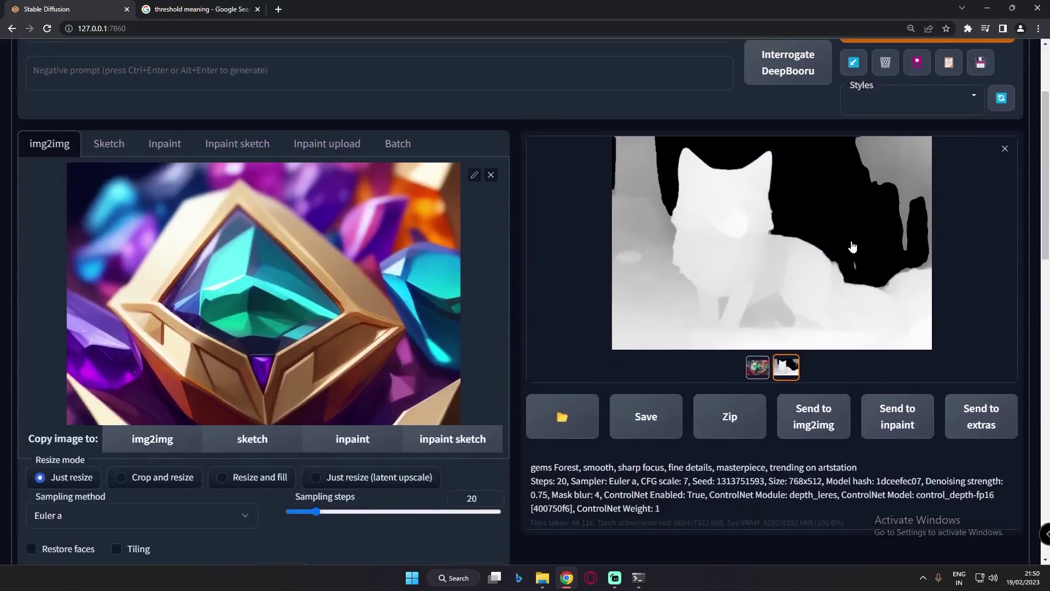
pyautogui.click(818, 320)
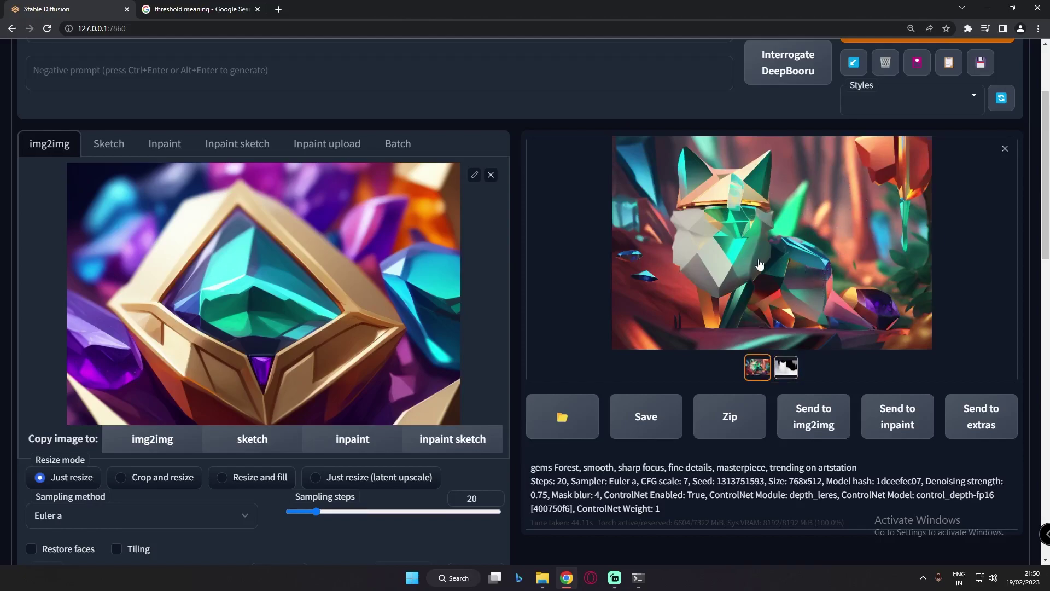
pyautogui.click(785, 367)
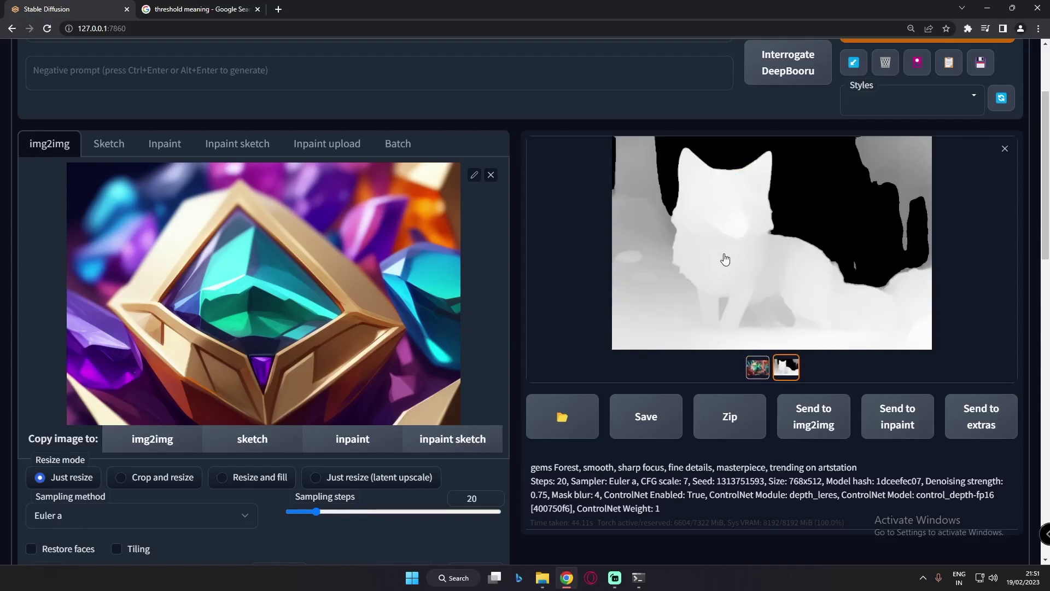
pyautogui.click(758, 367)
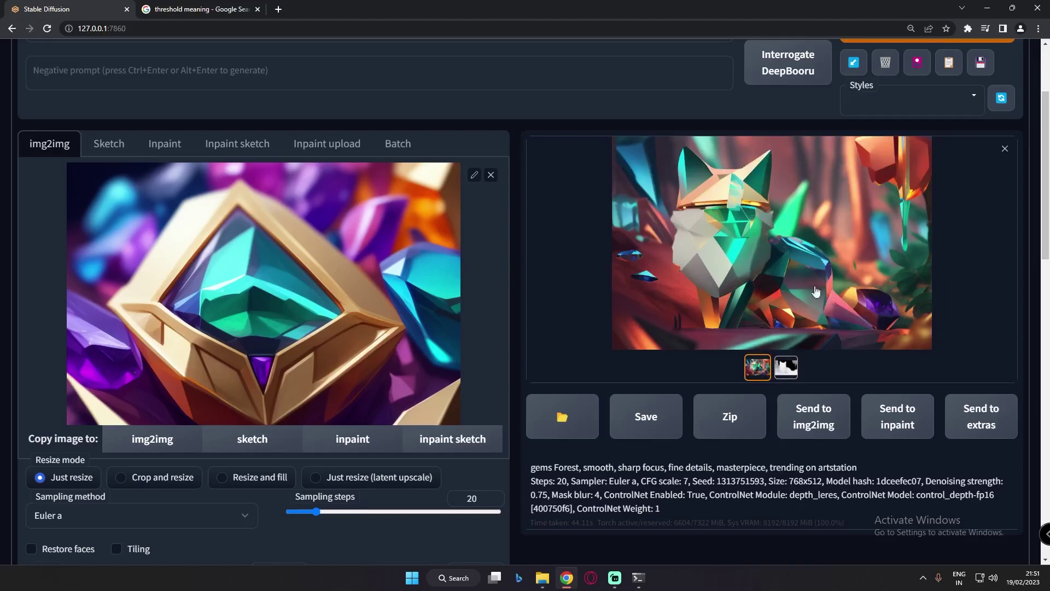
pyautogui.scroll(-15, 440, 426)
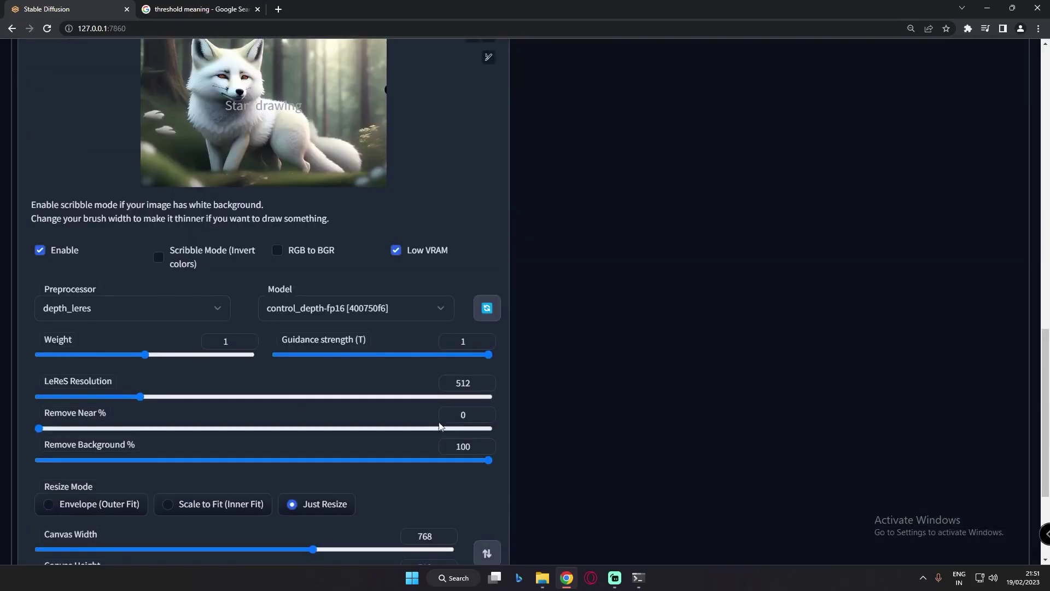
# - Generate at Remove Background 100%, getting an all-black depth map, and view the fox-free gem image
pyautogui.scroll(2, 452, 432)
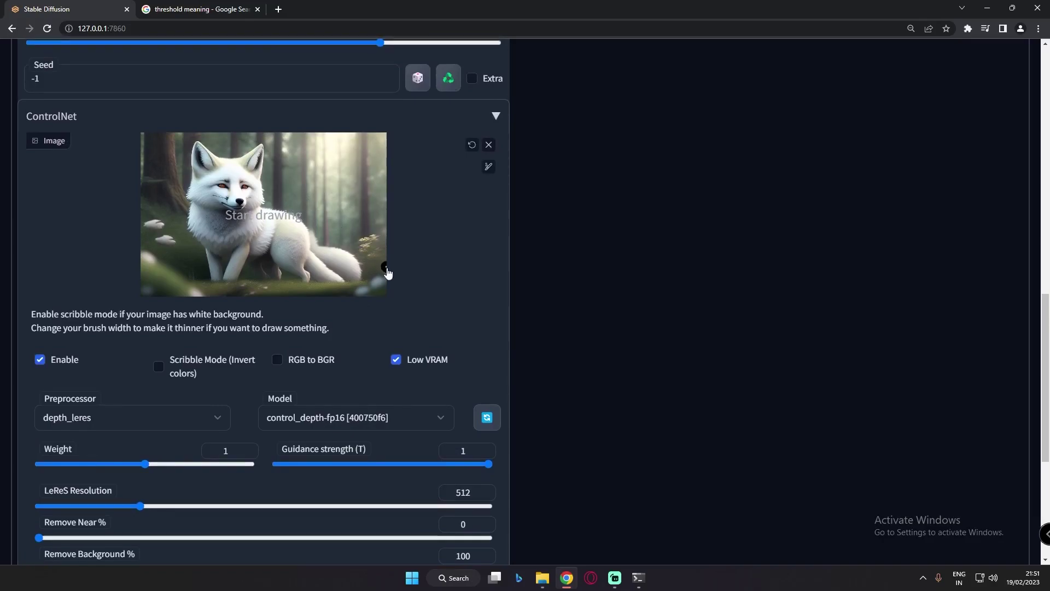
pyautogui.scroll(15, 779, 244)
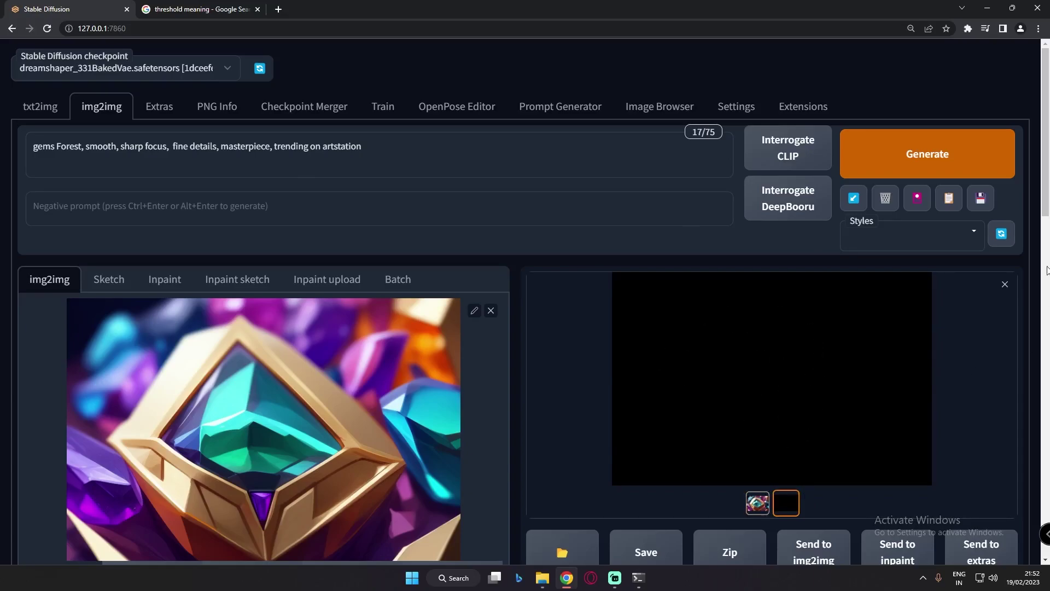
pyautogui.scroll(-15, 1019, 450)
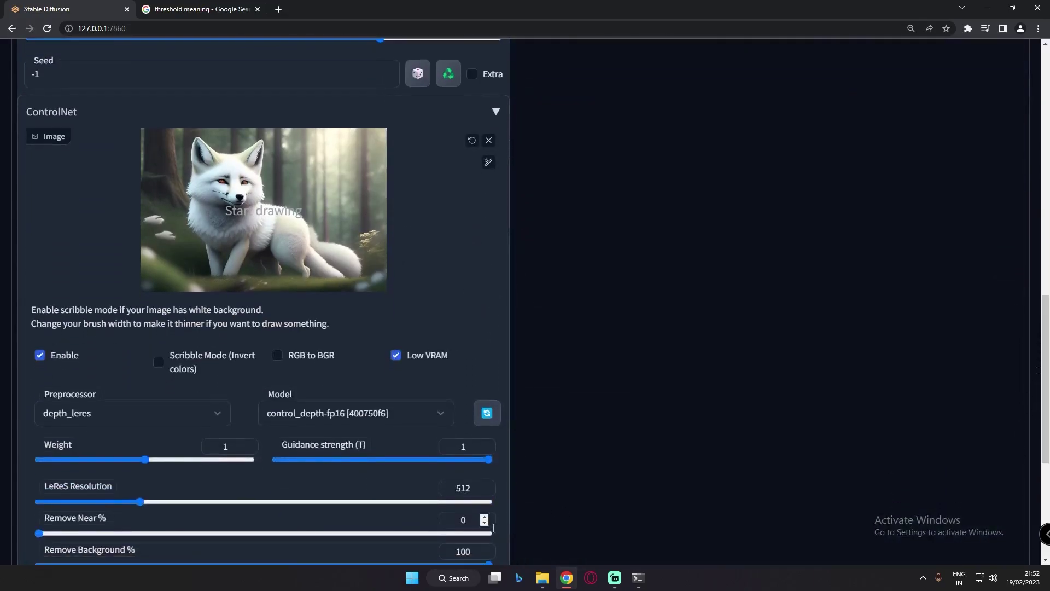
pyautogui.scroll(-2, 494, 528)
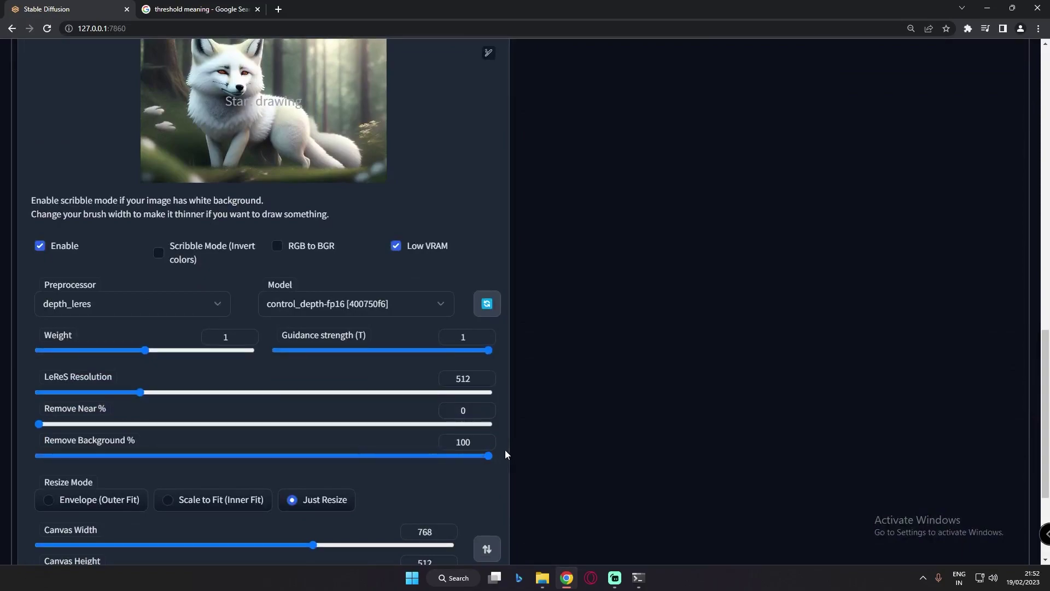
pyautogui.scroll(3, 447, 448)
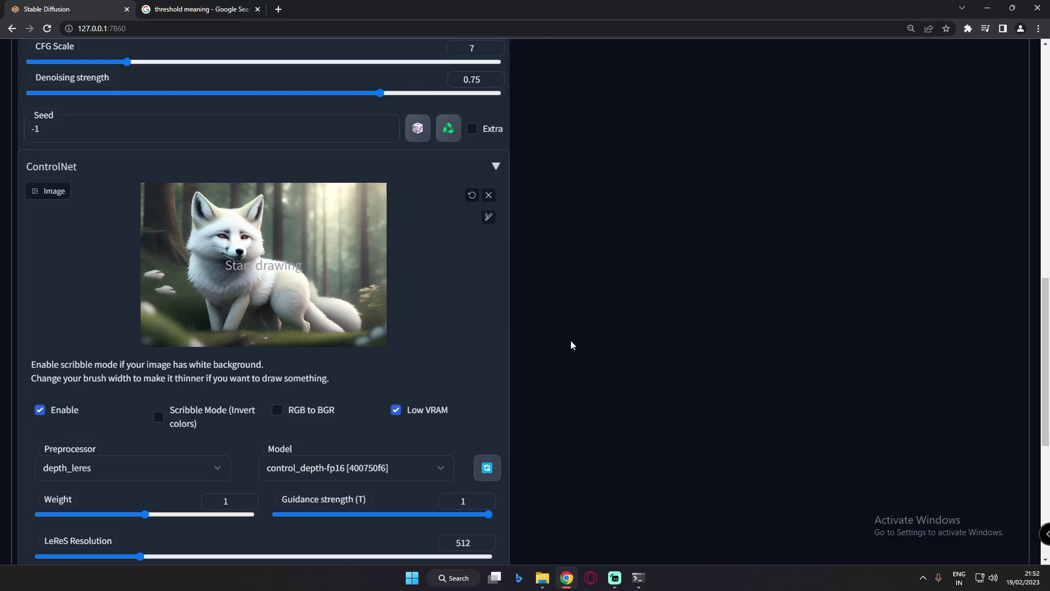
pyautogui.scroll(10, 914, 385)
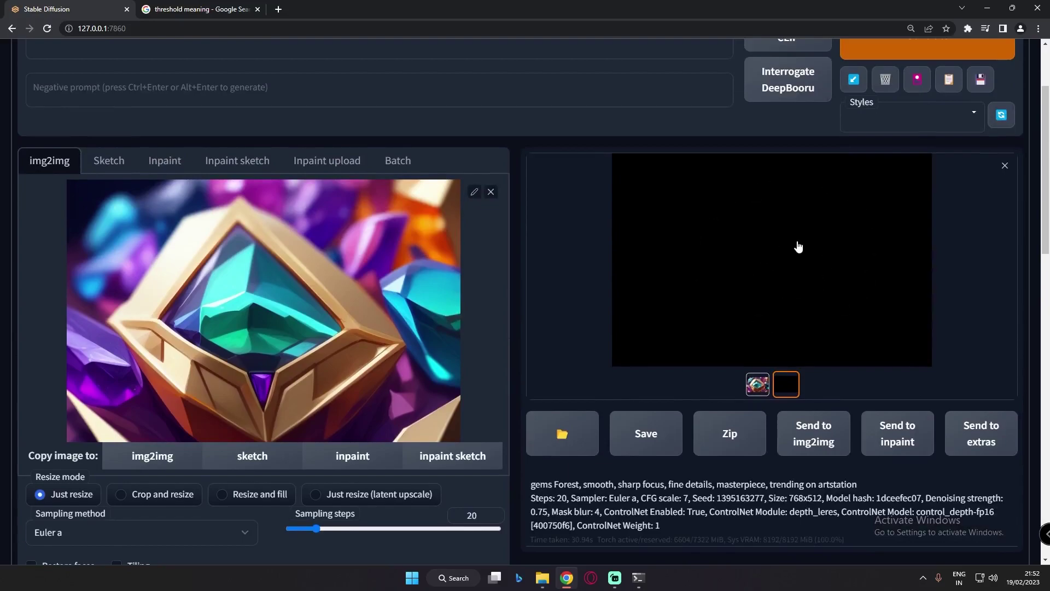
pyautogui.click(761, 386)
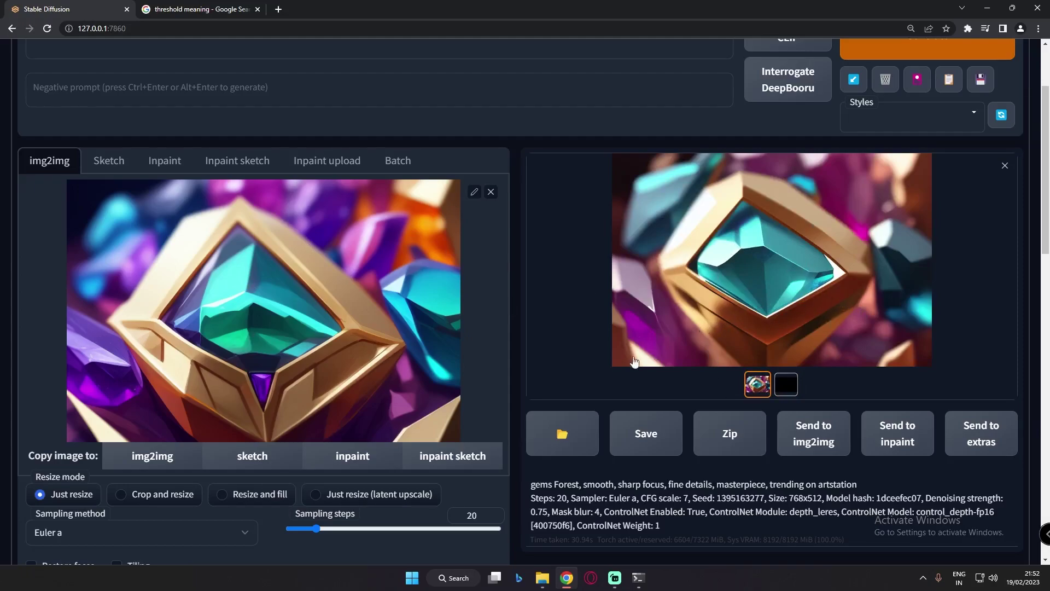
pyautogui.scroll(-15, 655, 353)
# - Lower the ControlNet Remove Background % slider from 100 to about 60
pyautogui.moveTo(488, 402); pyautogui.dragTo(317, 405)
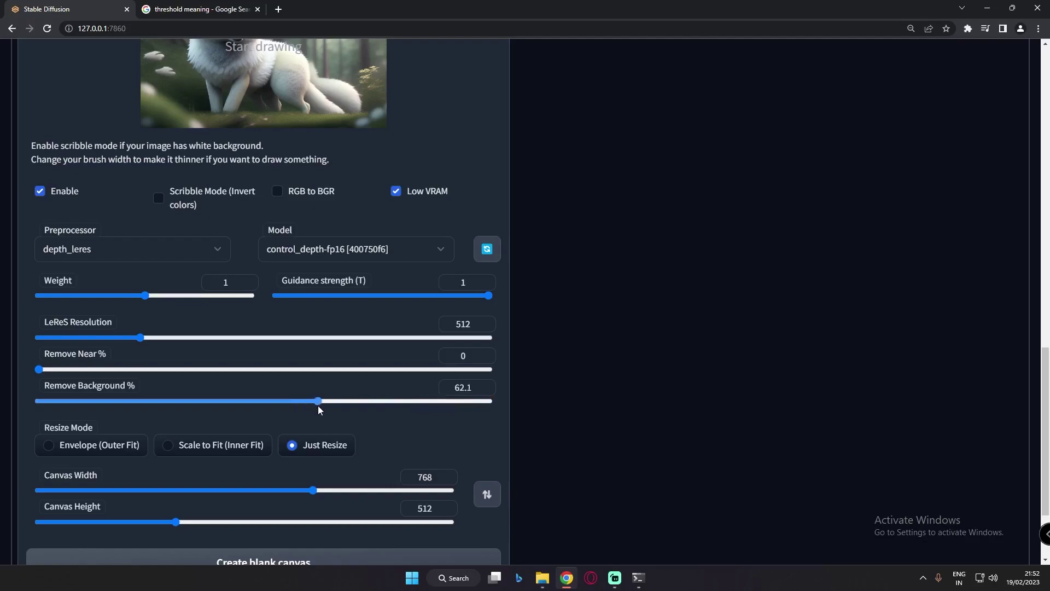
pyautogui.scroll(2, 489, 397)
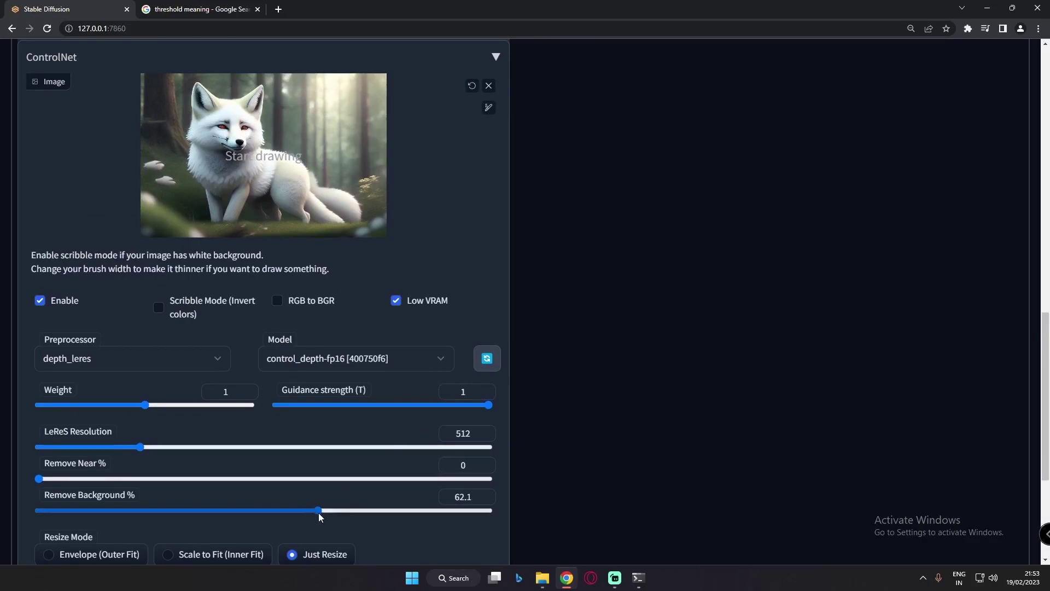
pyautogui.moveTo(318, 513); pyautogui.dragTo(310, 509)
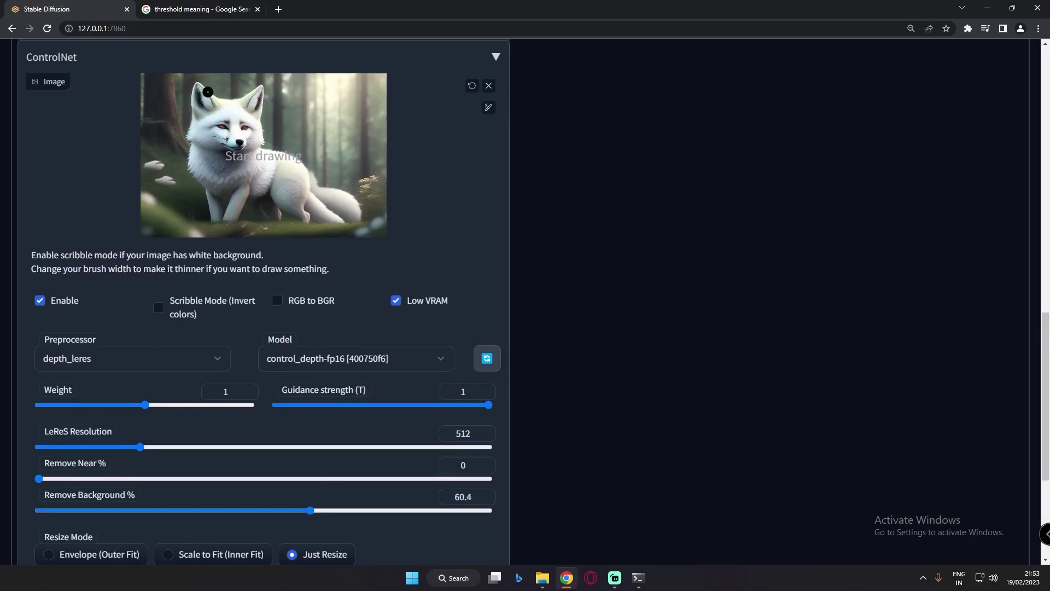